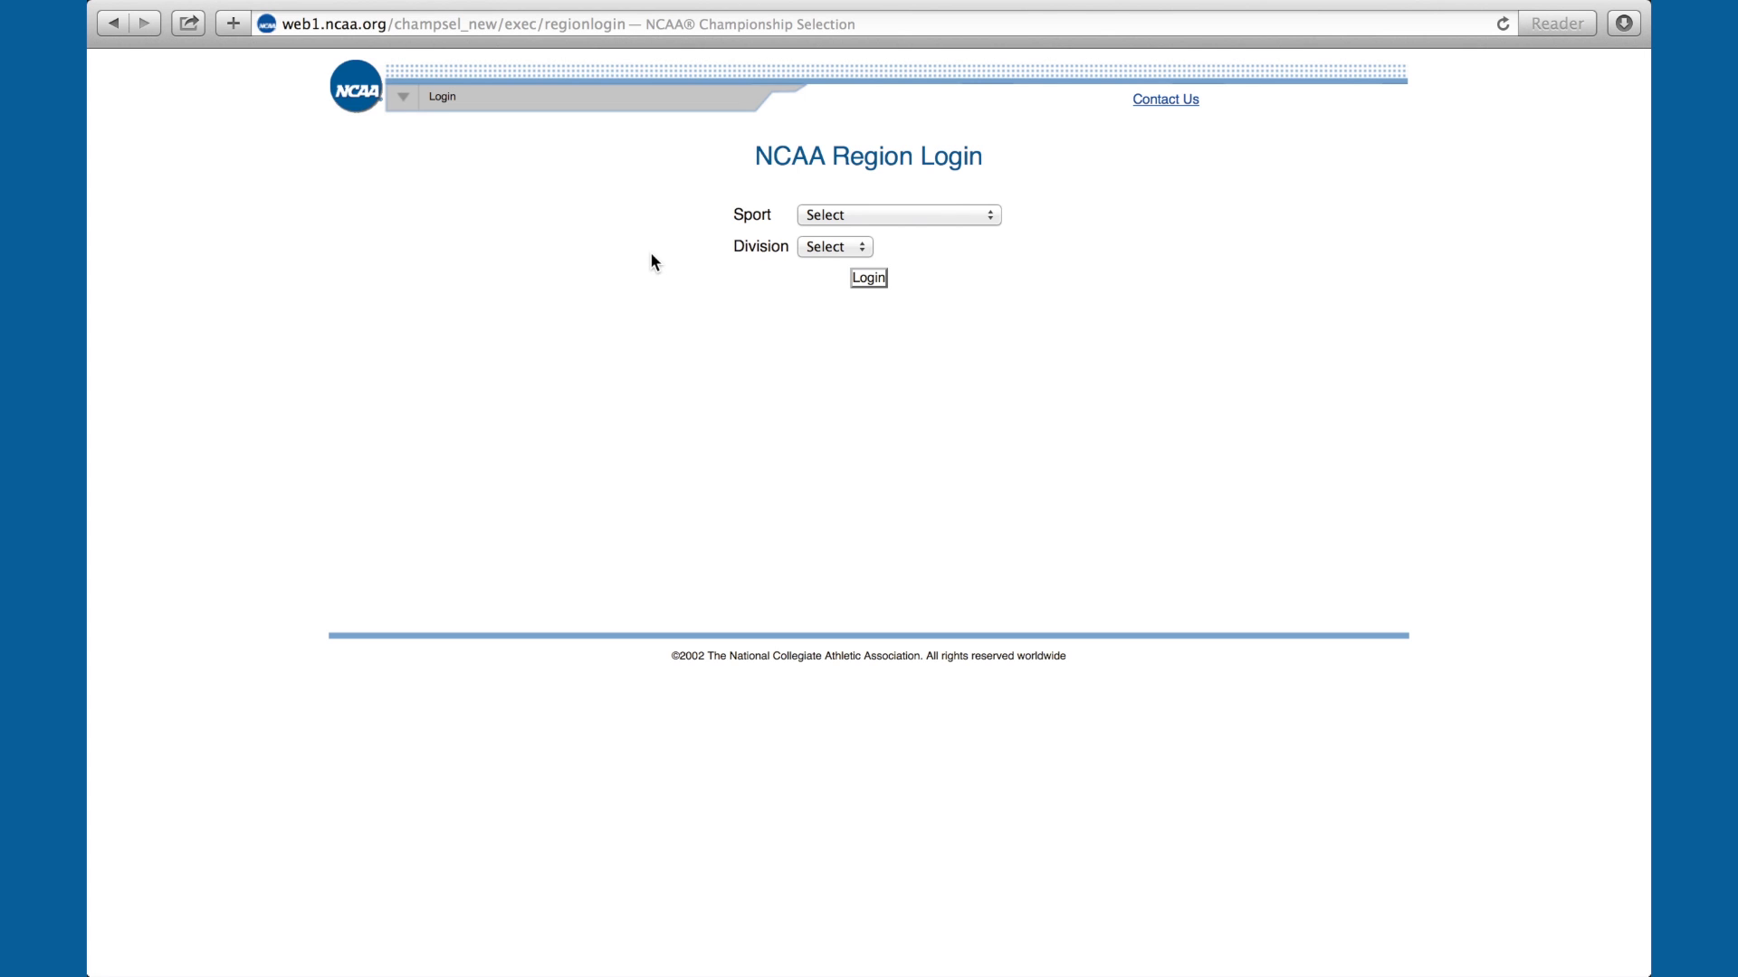
Select Women's Soccer and Division II on the region login form and proceed to the region and password form.
{"action": "left_click", "coordinate": [836, 217]}
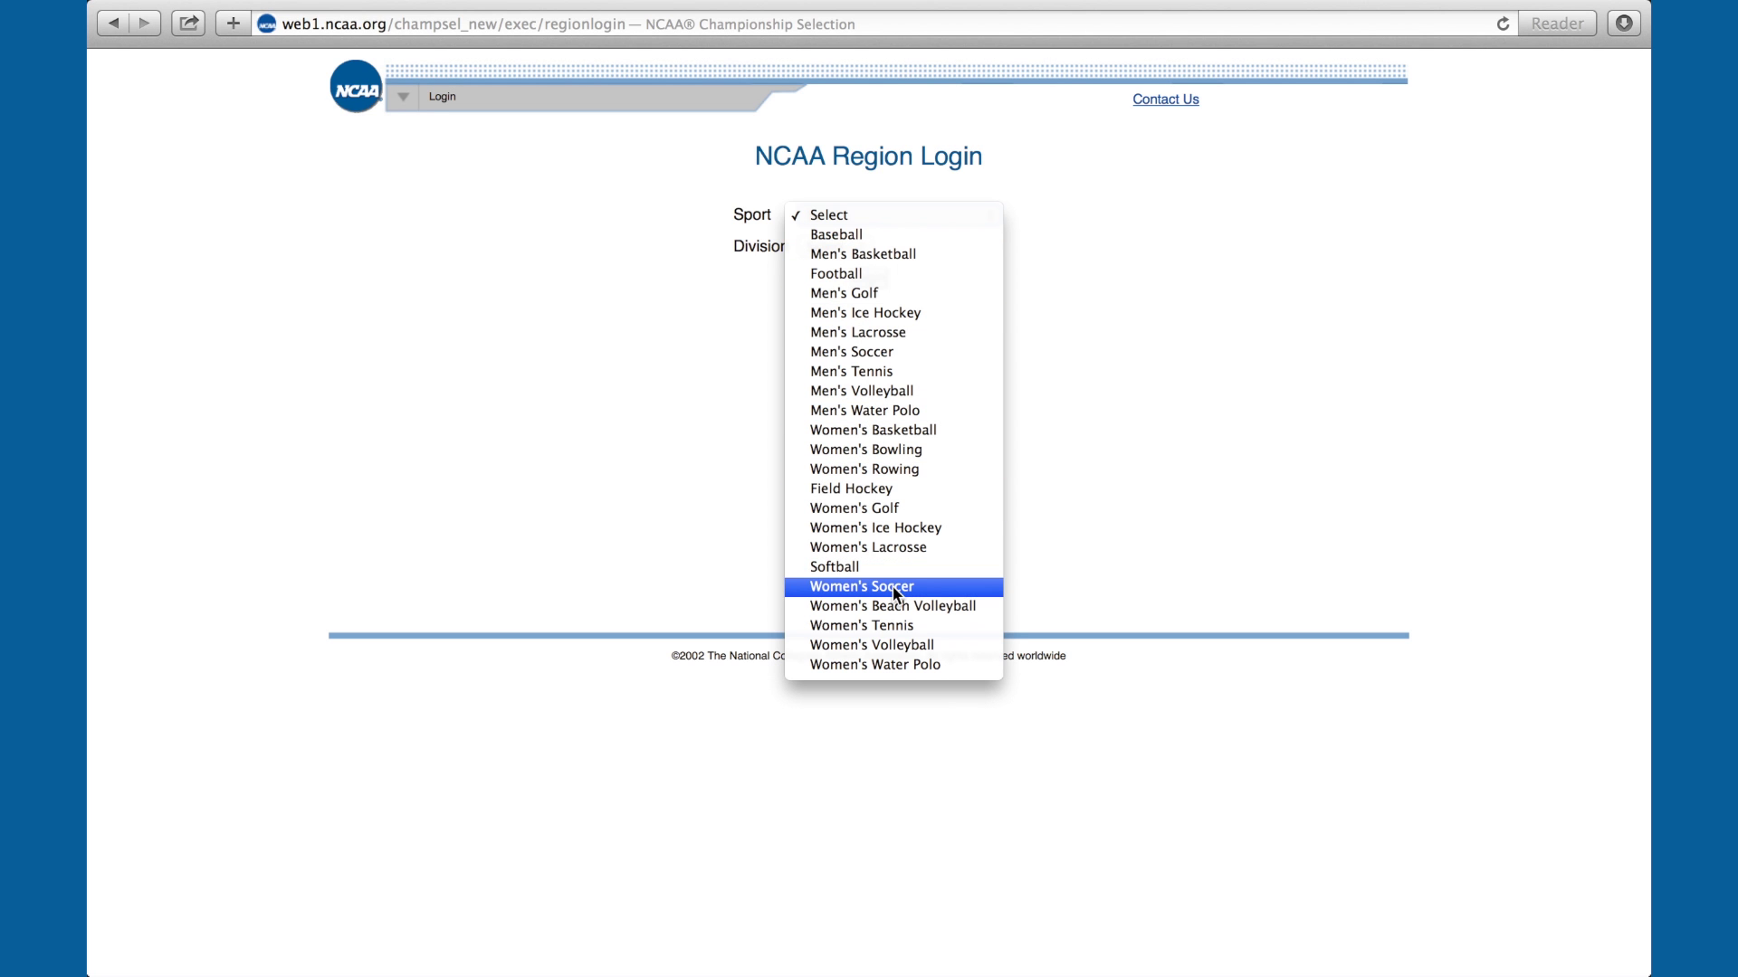
{"action": "left_click", "coordinate": [895, 594]}
{"action": "left_click", "coordinate": [827, 247]}
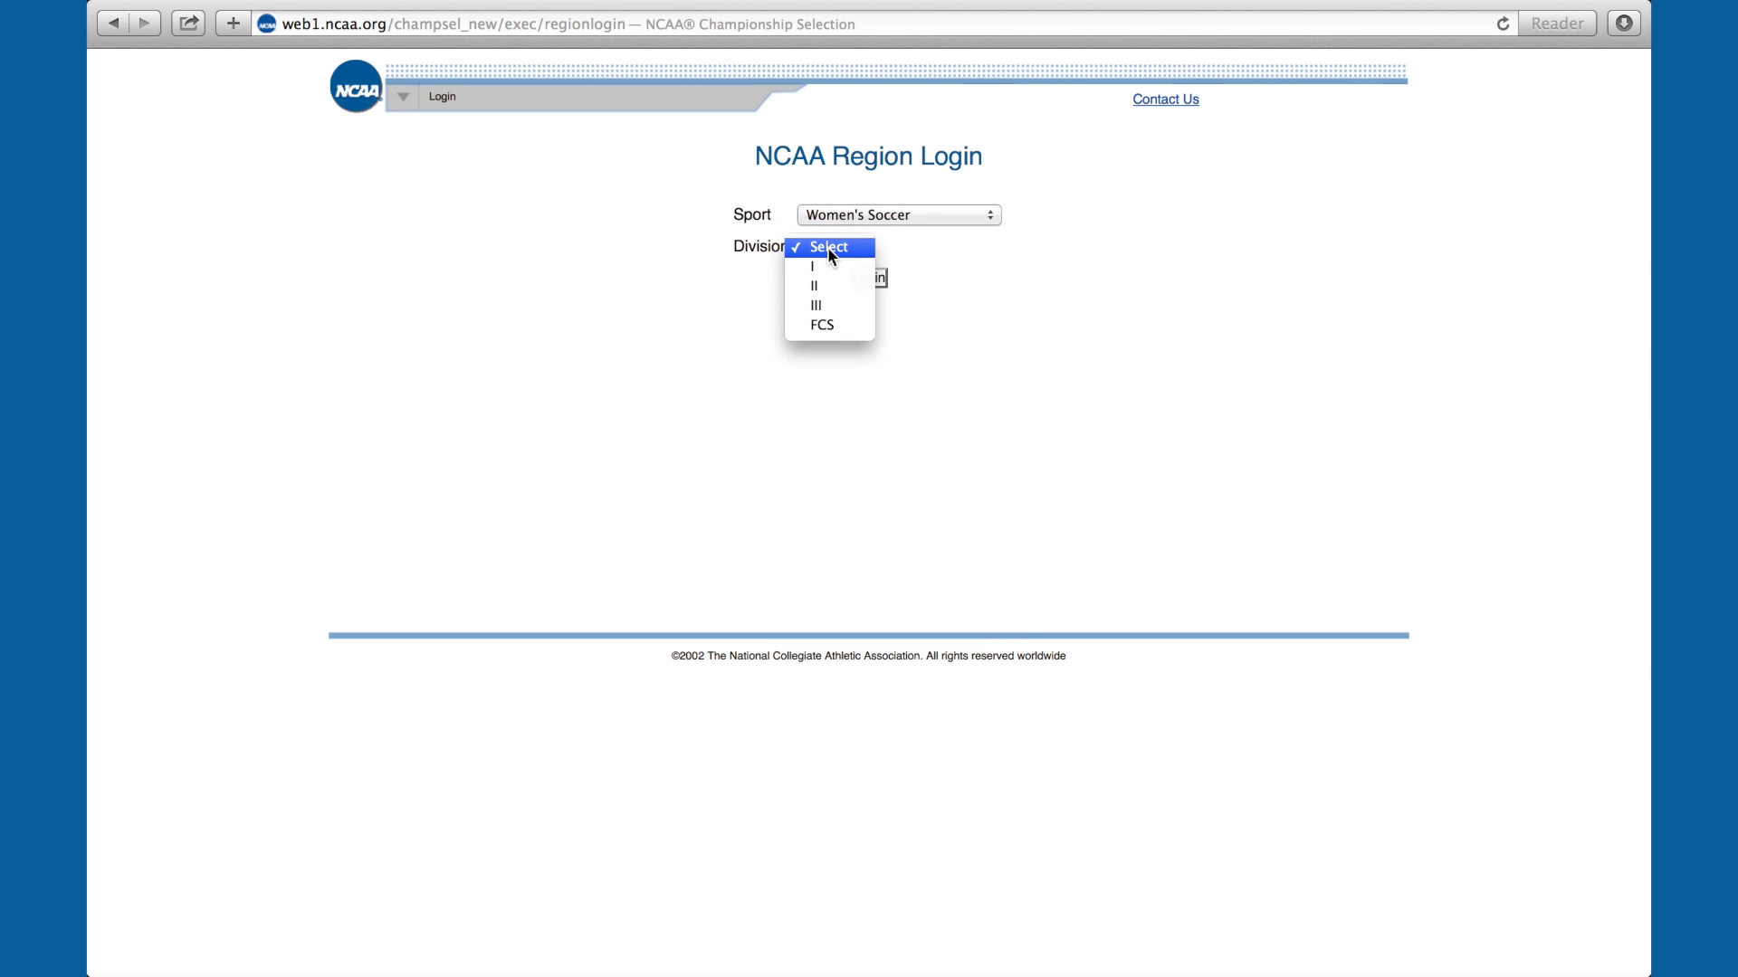
{"action": "left_click", "coordinate": [823, 288]}
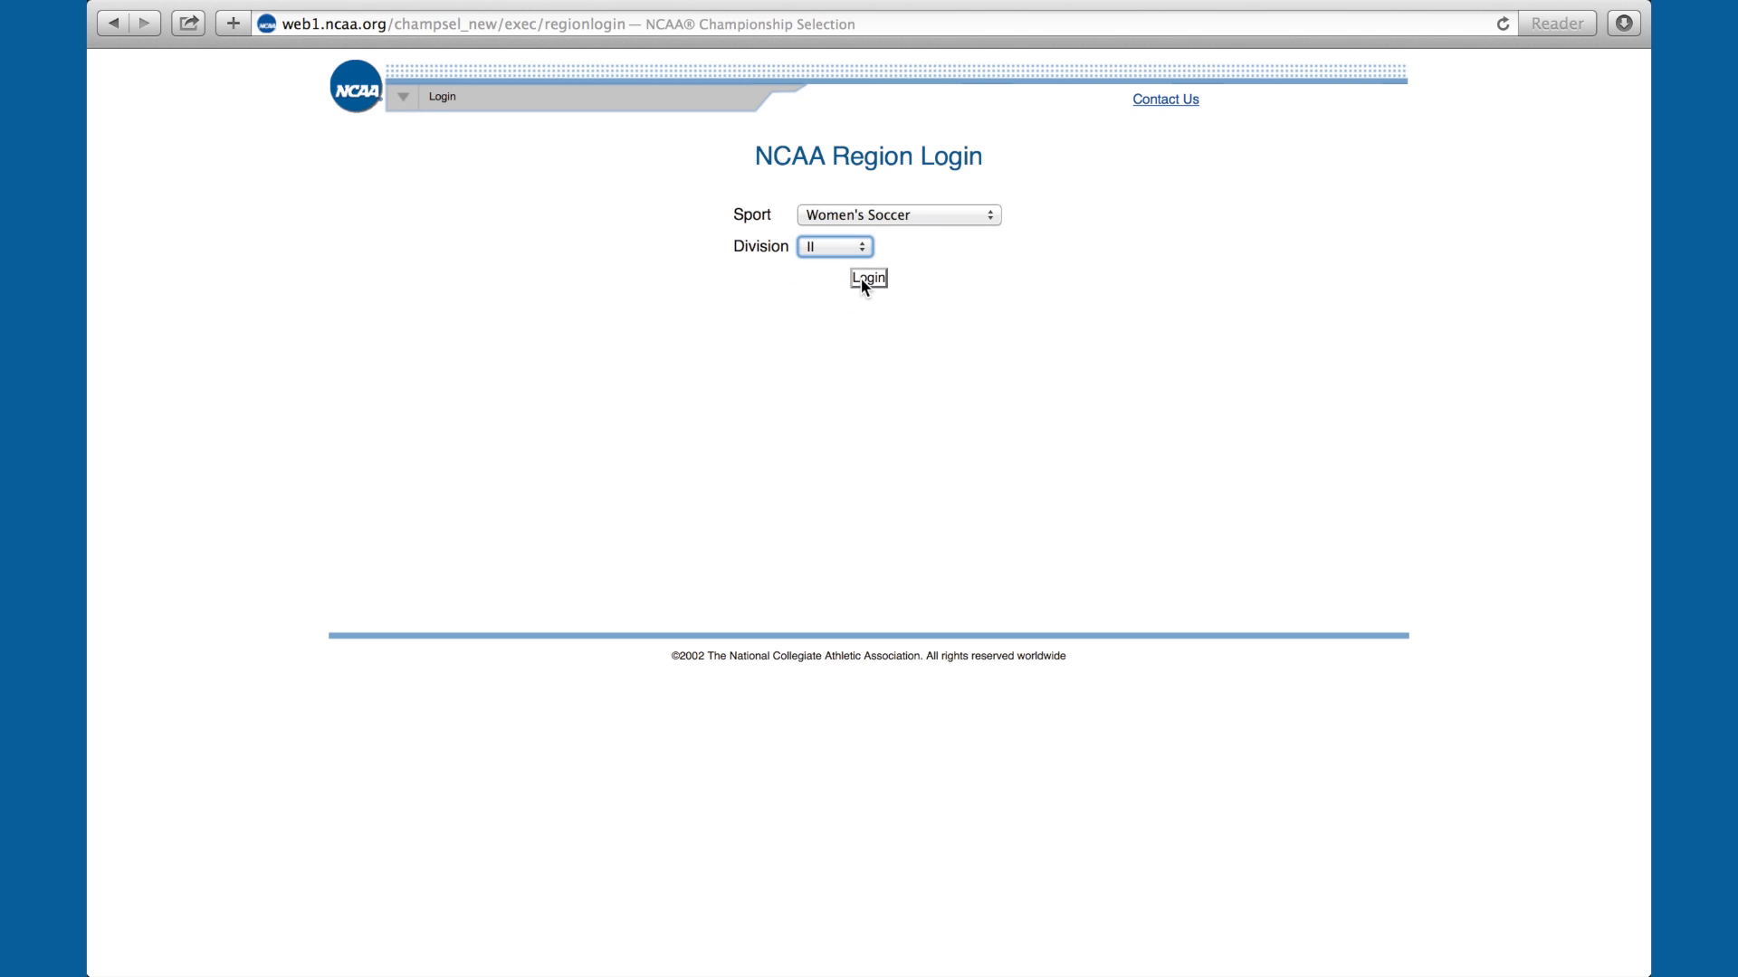
{"action": "left_click", "coordinate": [860, 278]}
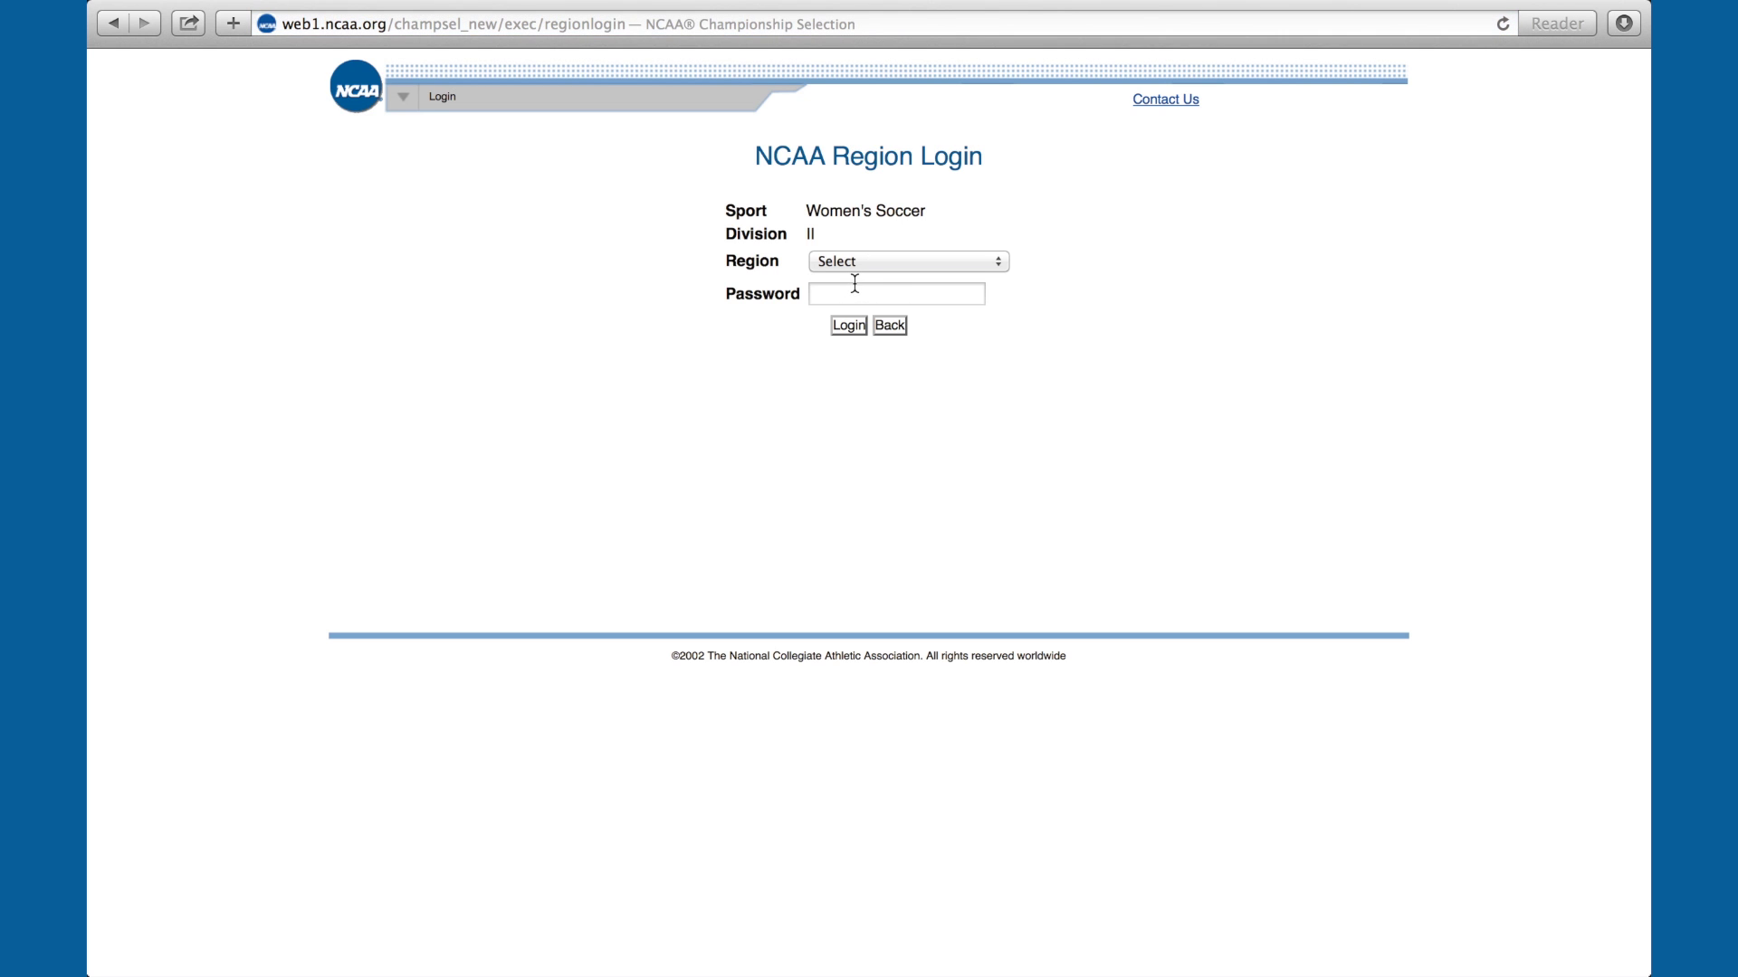
Choose EAST REGION, enter the region password, and log in to the available rankings.
{"action": "left_click", "coordinate": [863, 263]}
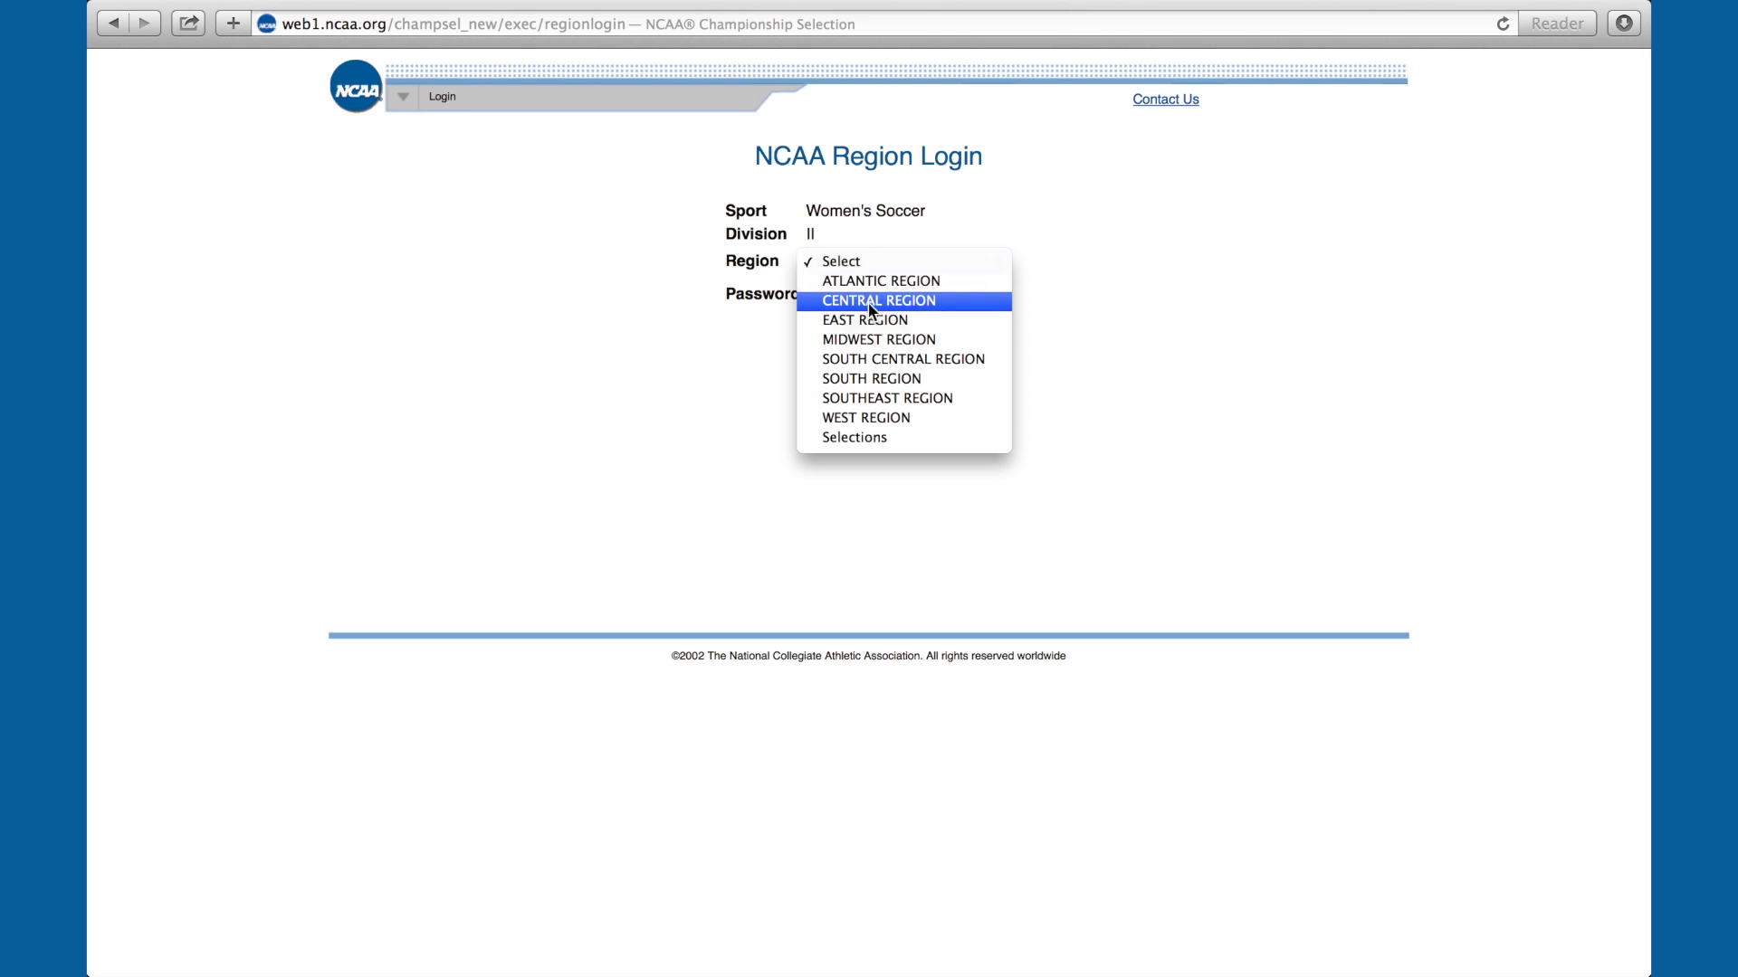
{"action": "left_click", "coordinate": [869, 320]}
{"action": "left_click", "coordinate": [857, 290]}
{"action": "type", "text": "••••••"}
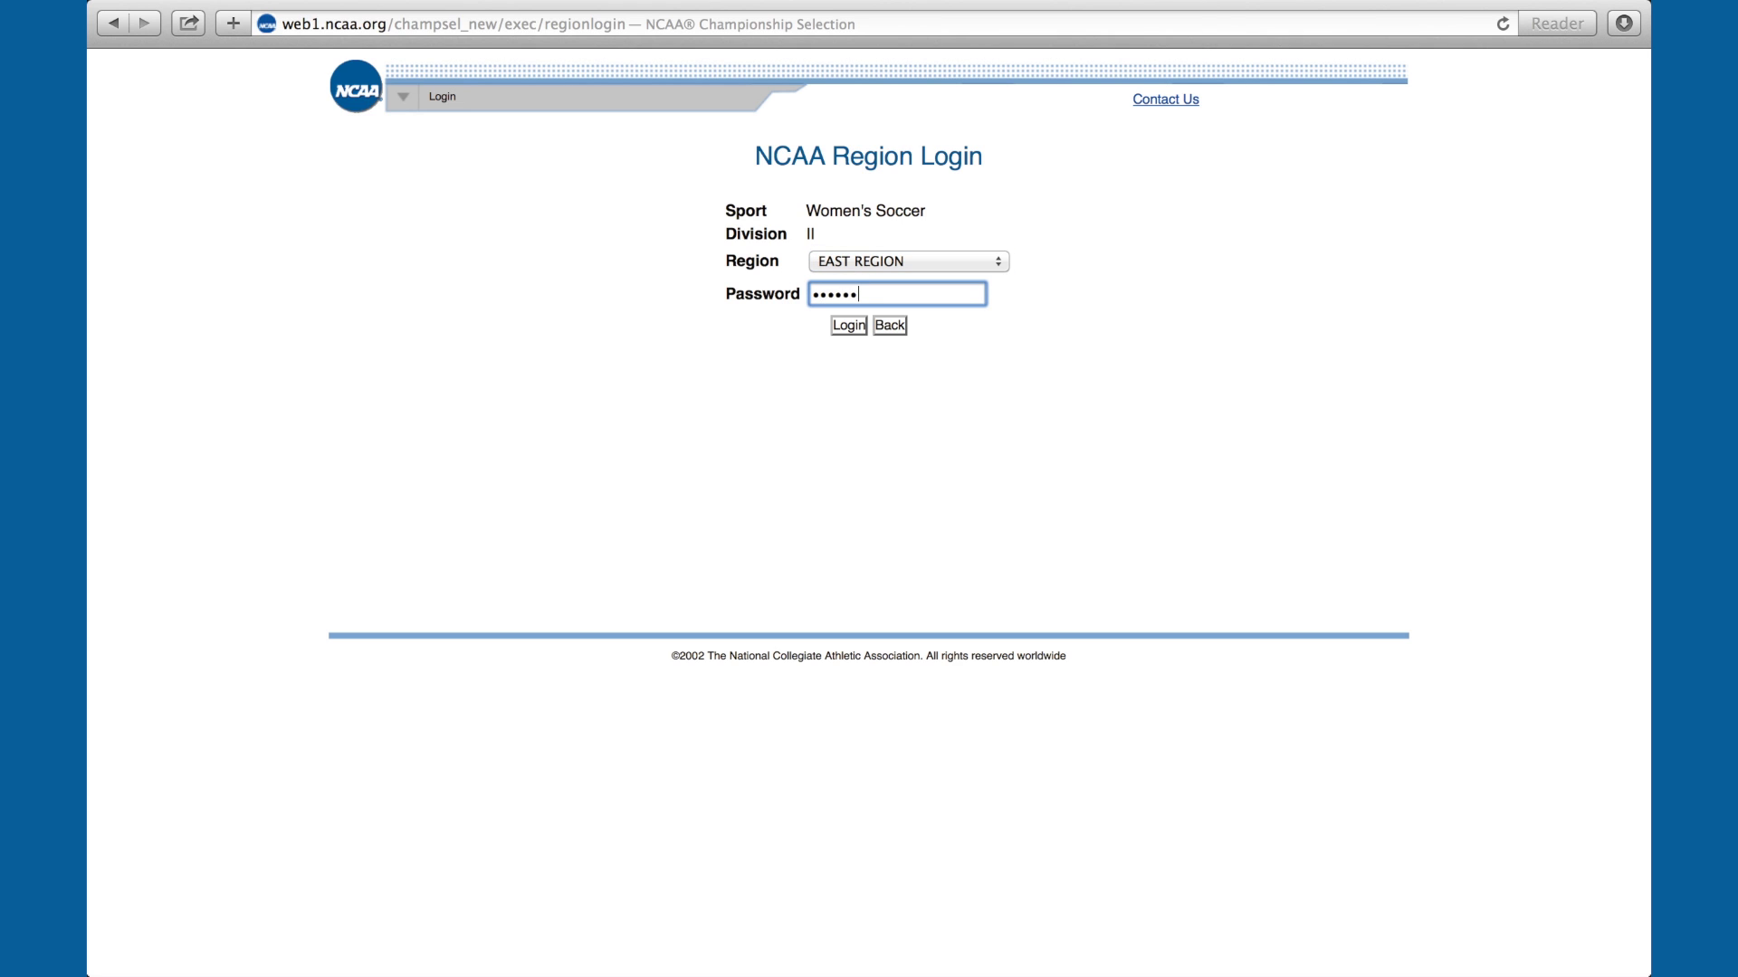
{"action": "left_click", "coordinate": [862, 321]}
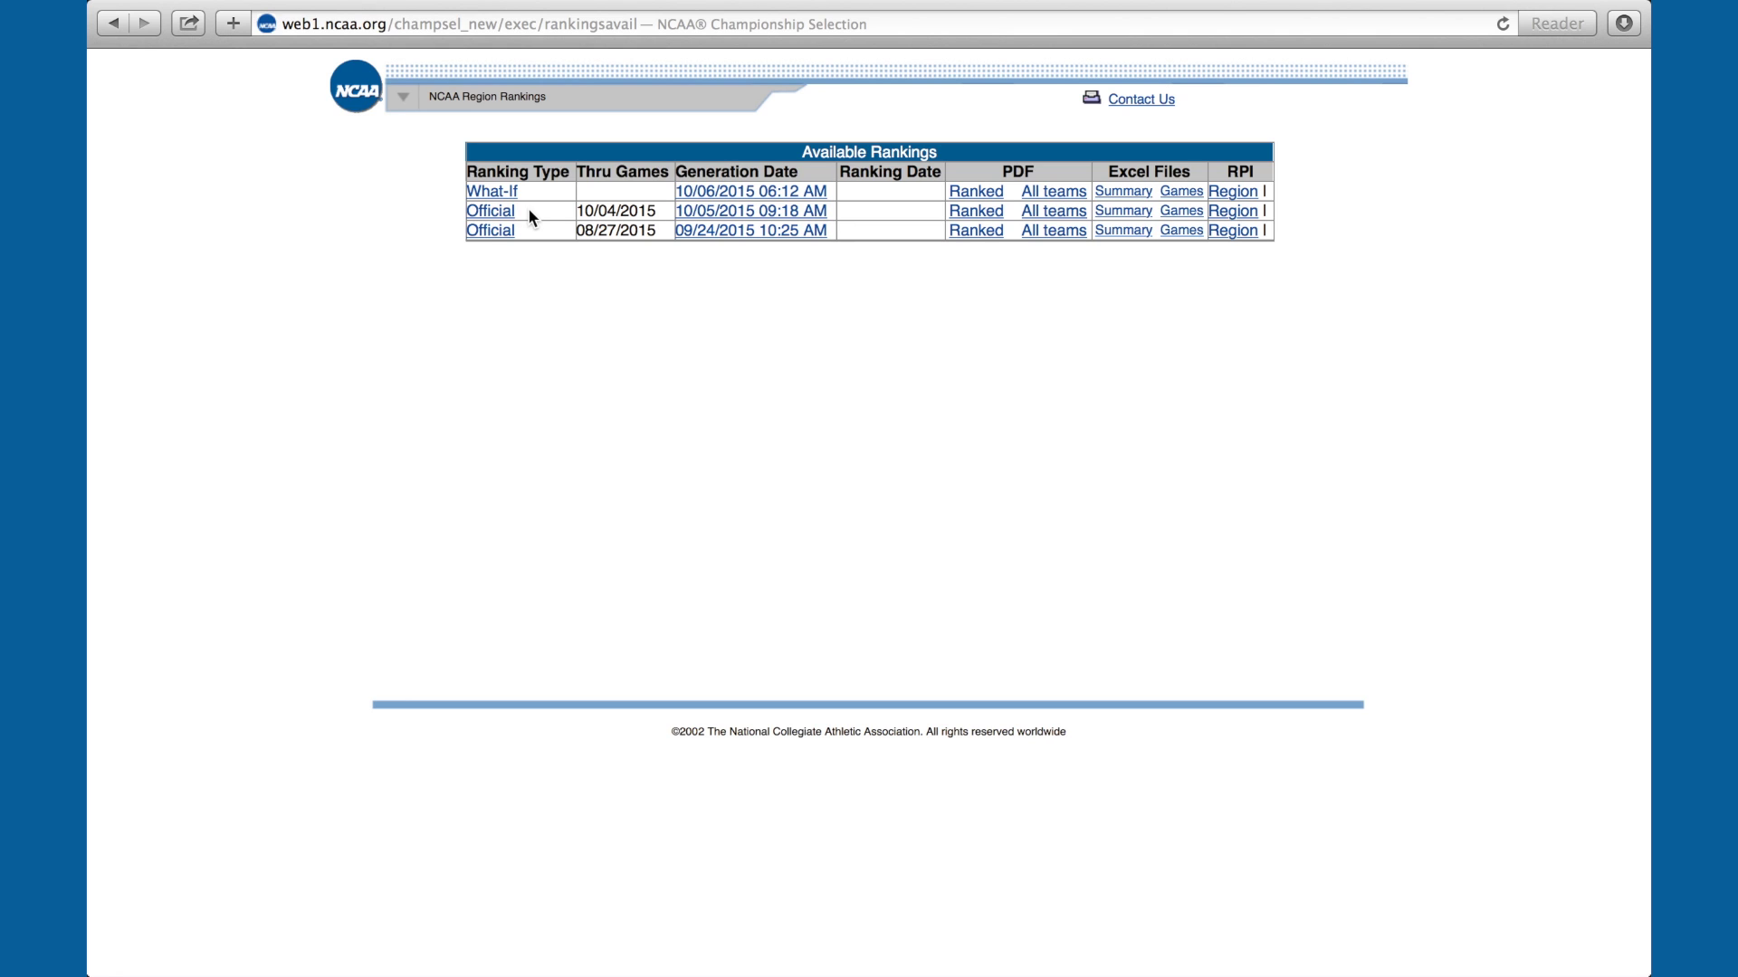
Open the Official ranking through games 10/04/2015 and sort the institutions by DII W/L %.
{"action": "left_click", "coordinate": [492, 211]}
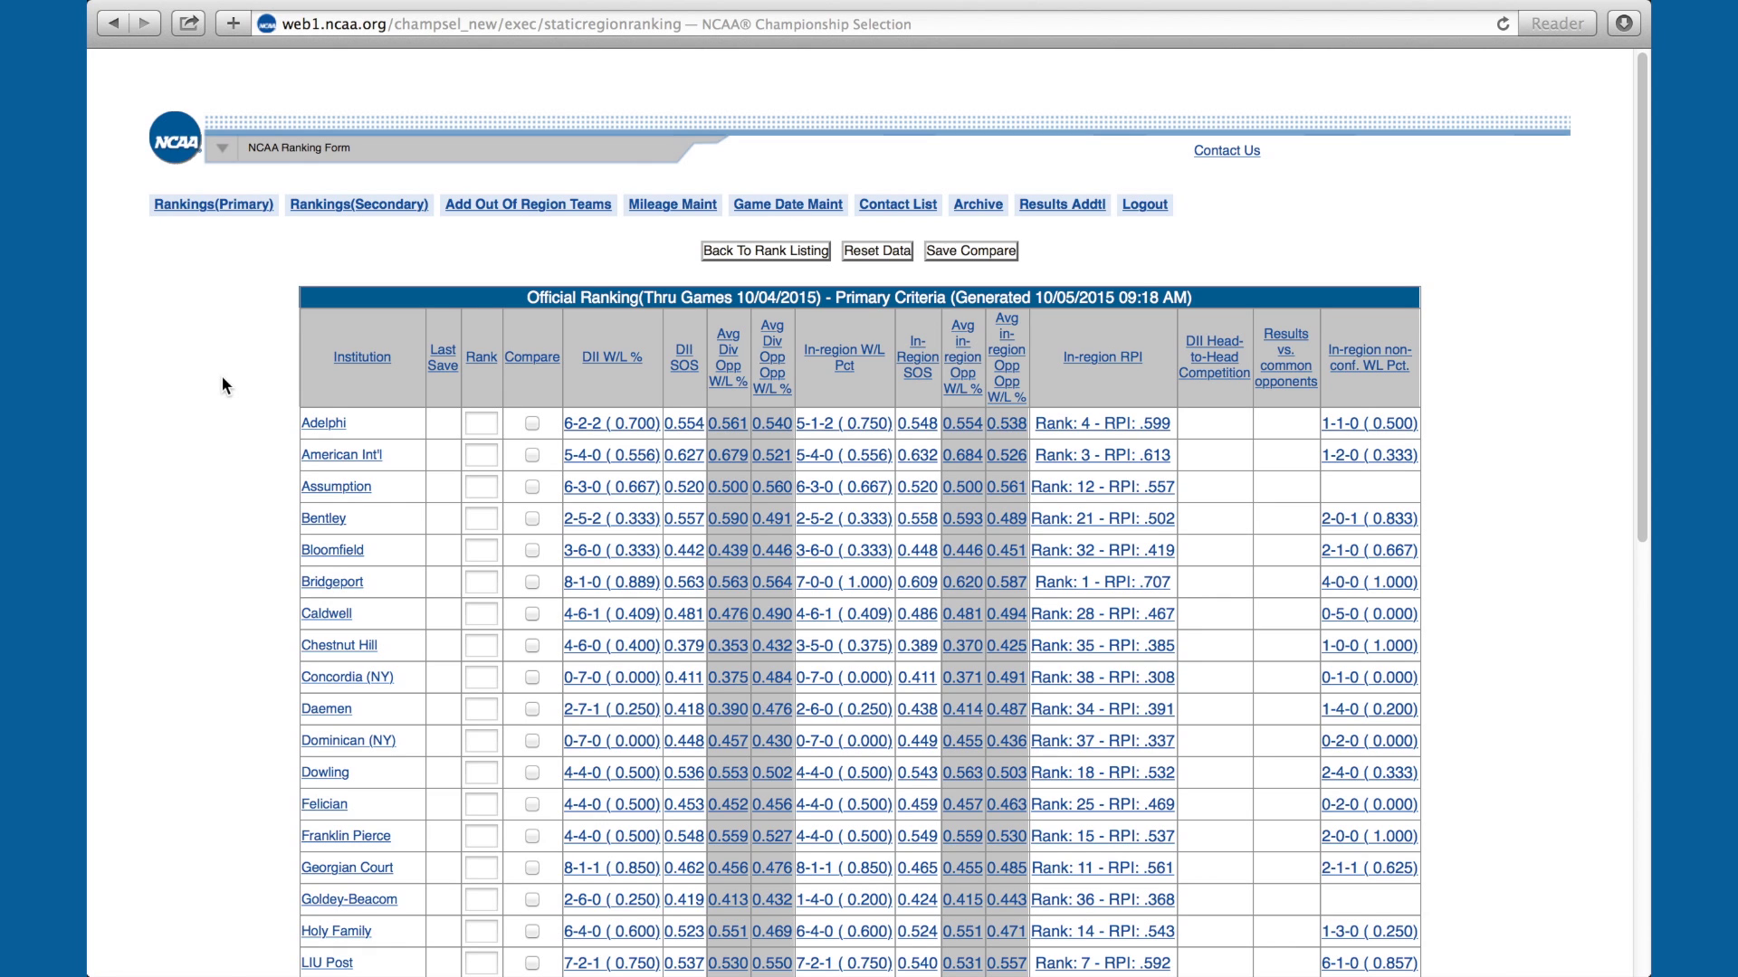
{"action": "left_click", "coordinate": [608, 357]}
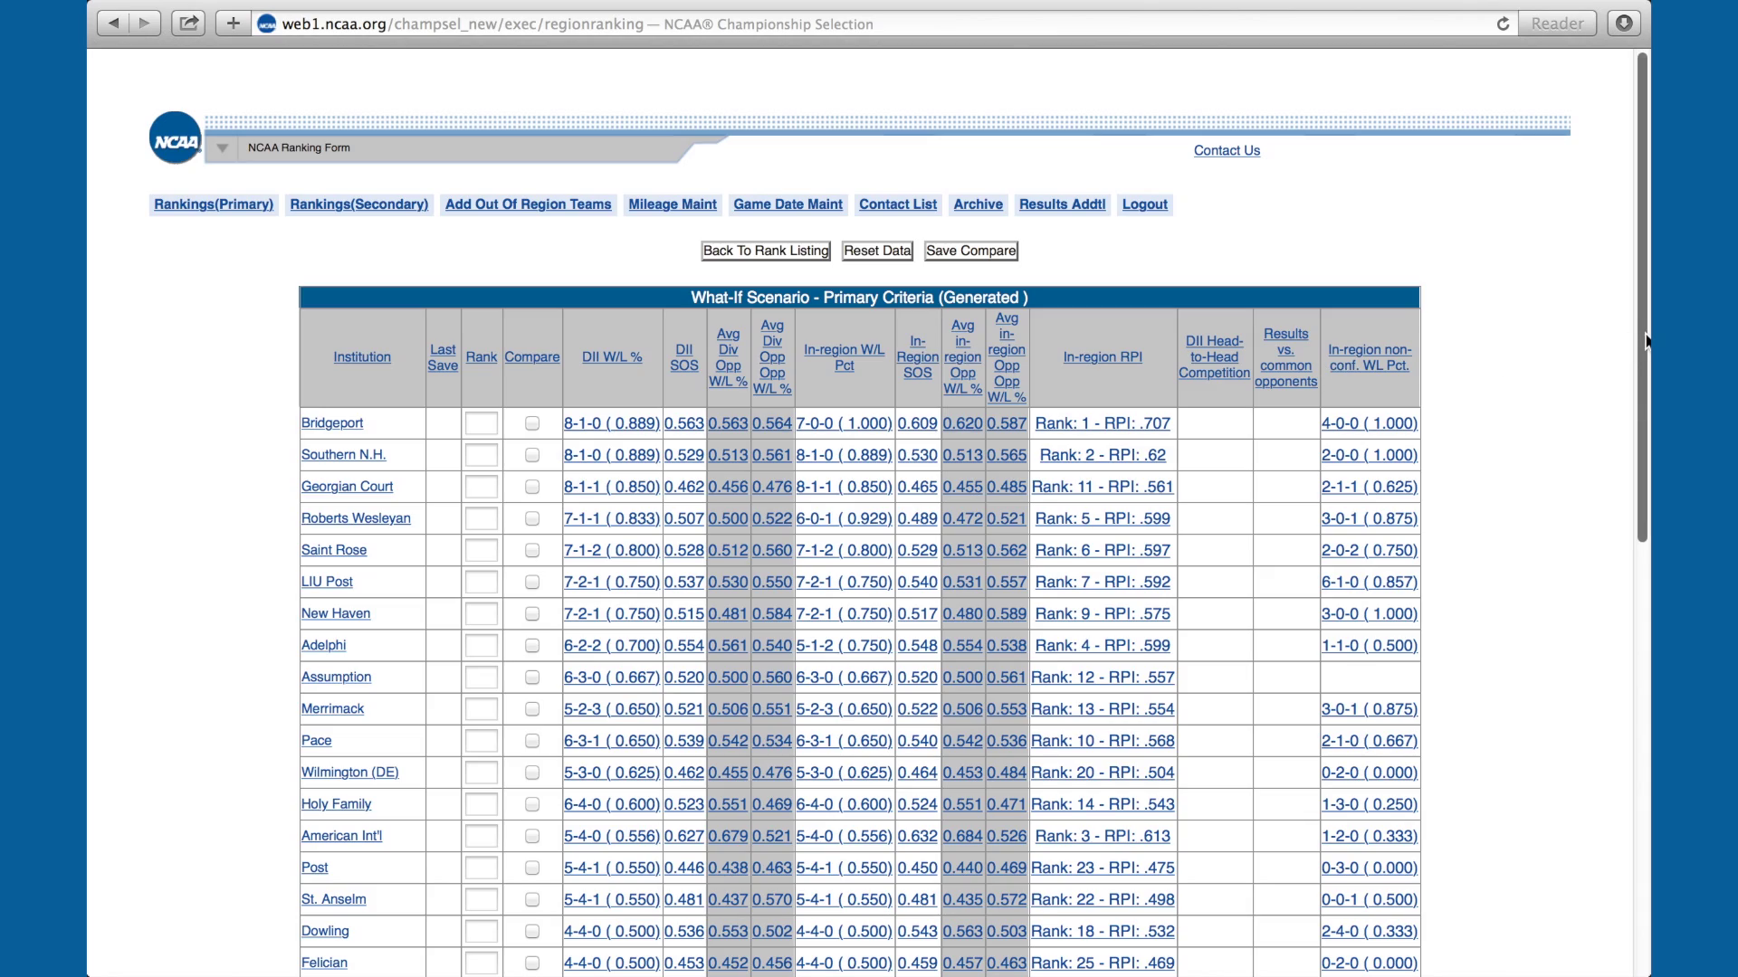
{"action": "scroll", "coordinate": [1630, 333], "scroll_direction": "down", "scroll_amount": 5}
{"action": "scroll", "coordinate": [437, 714], "scroll_direction": "down", "scroll_amount": 1}
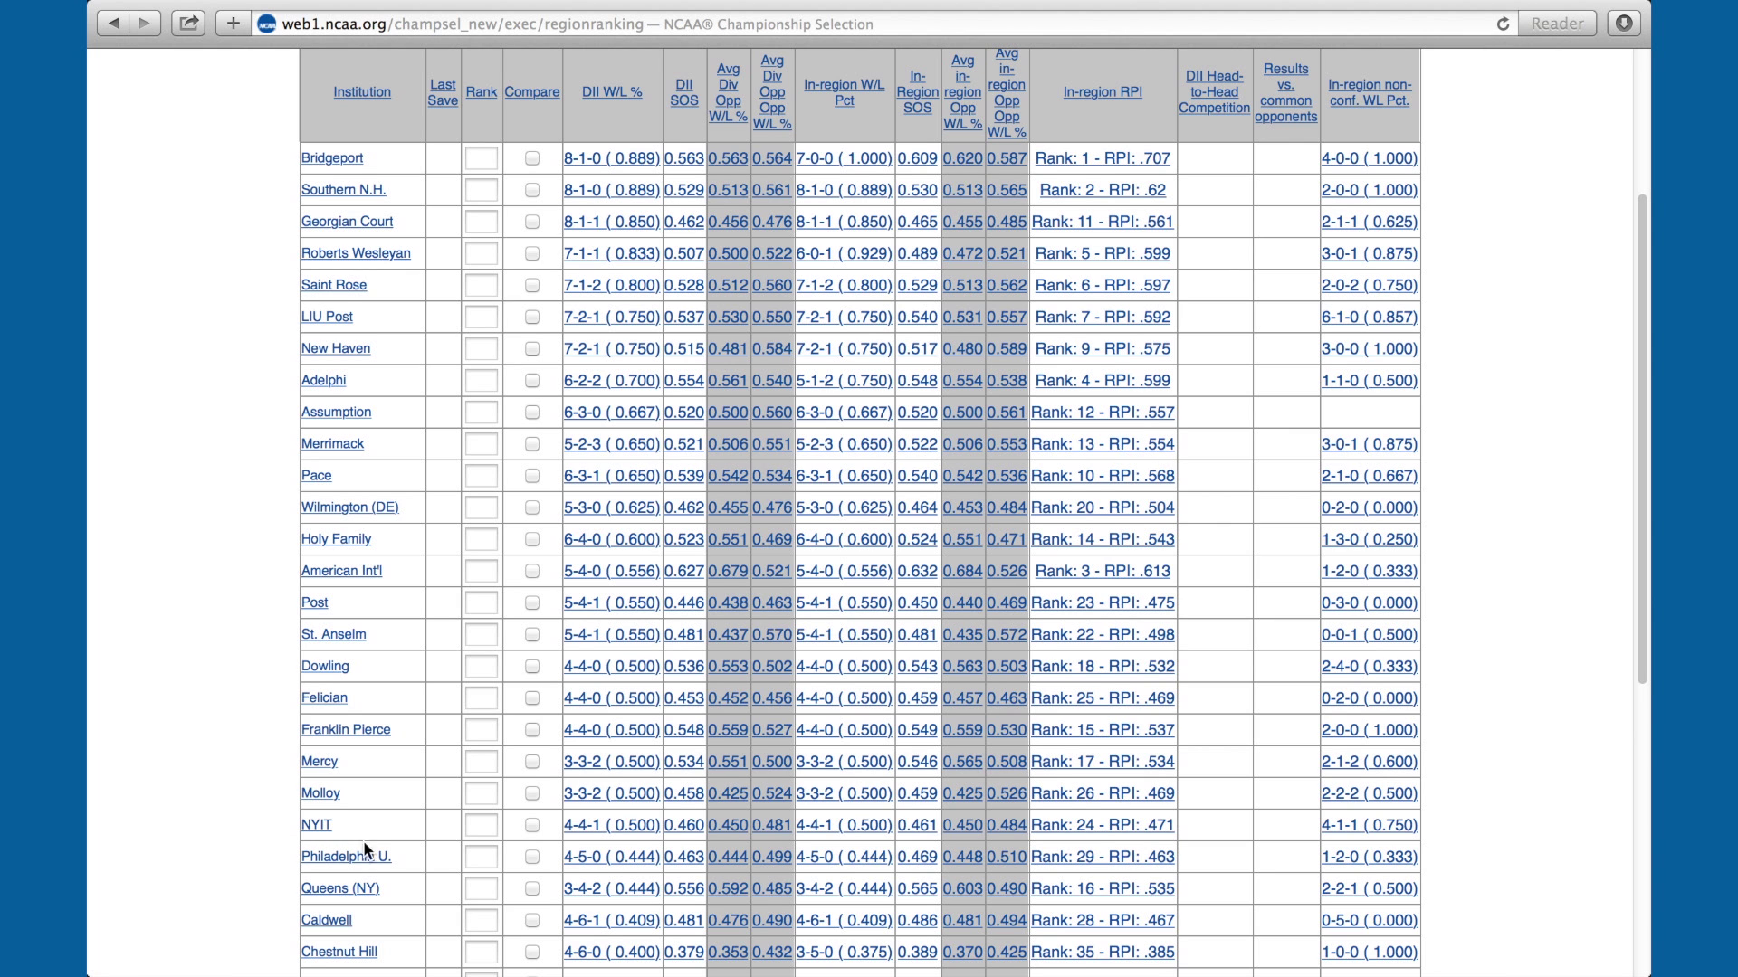
{"action": "left_click_drag", "start_coordinate": [1641, 640], "coordinate": [1641, 557]}
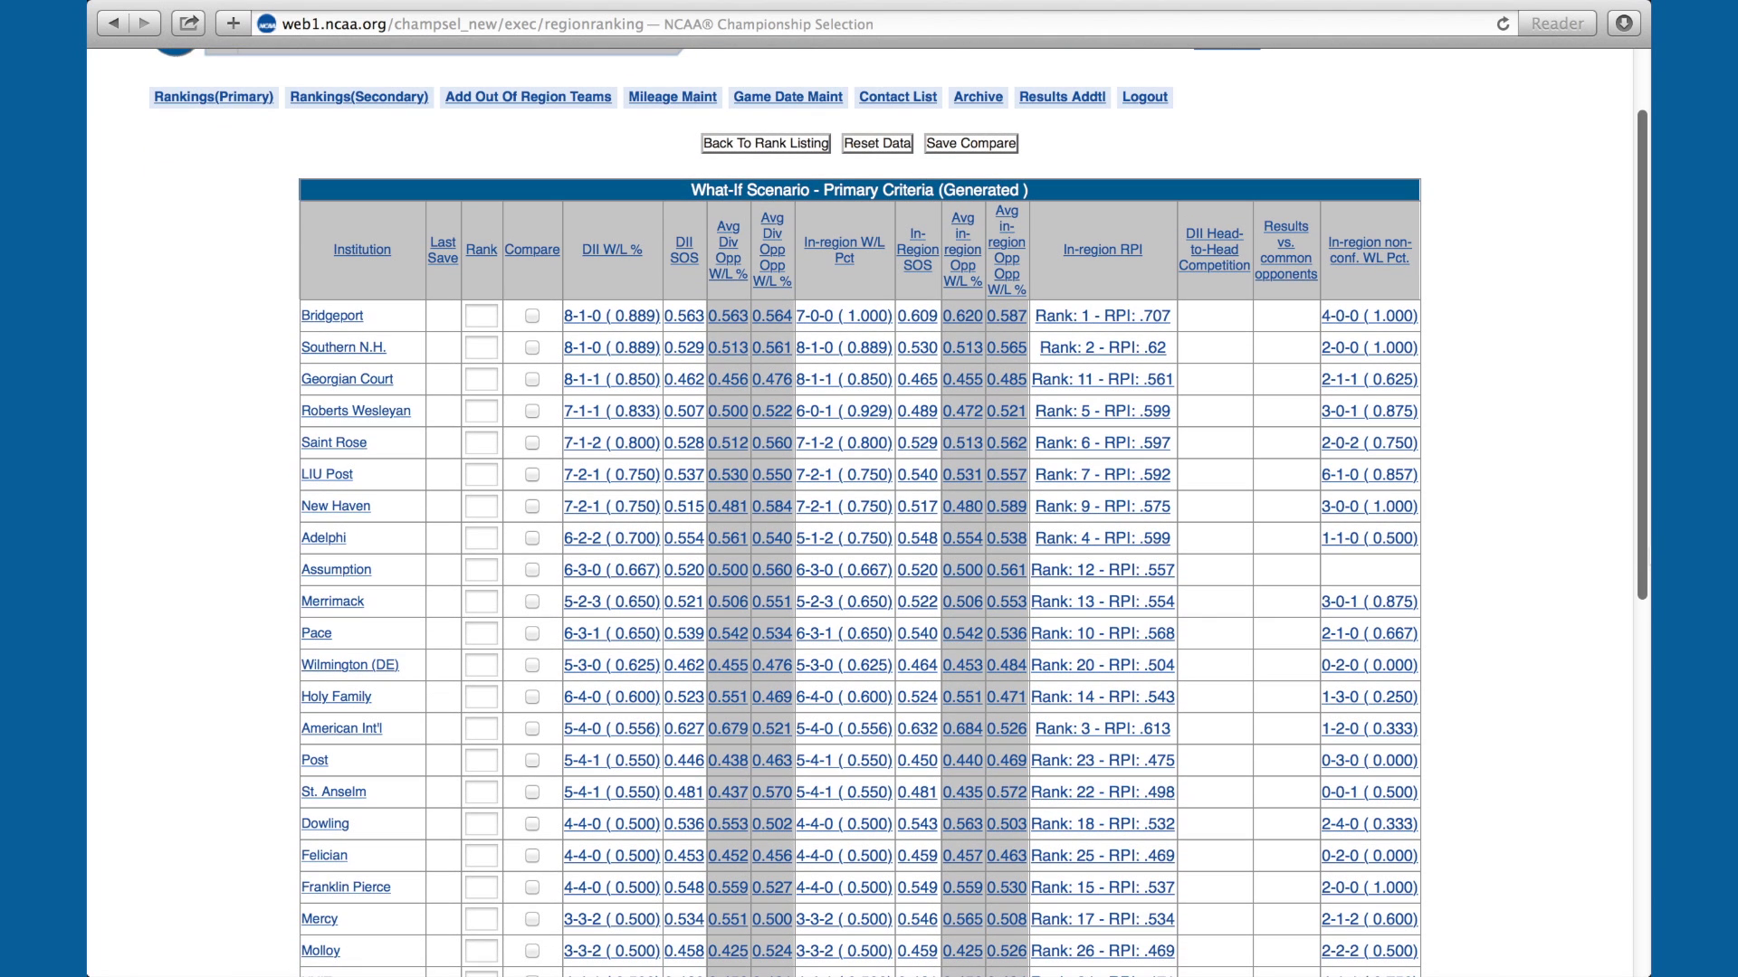
View Roberts Wesleyan's season results and its opponent Le Moyne's results, closing both to return to the ranking form.
{"action": "left_click", "coordinate": [395, 412]}
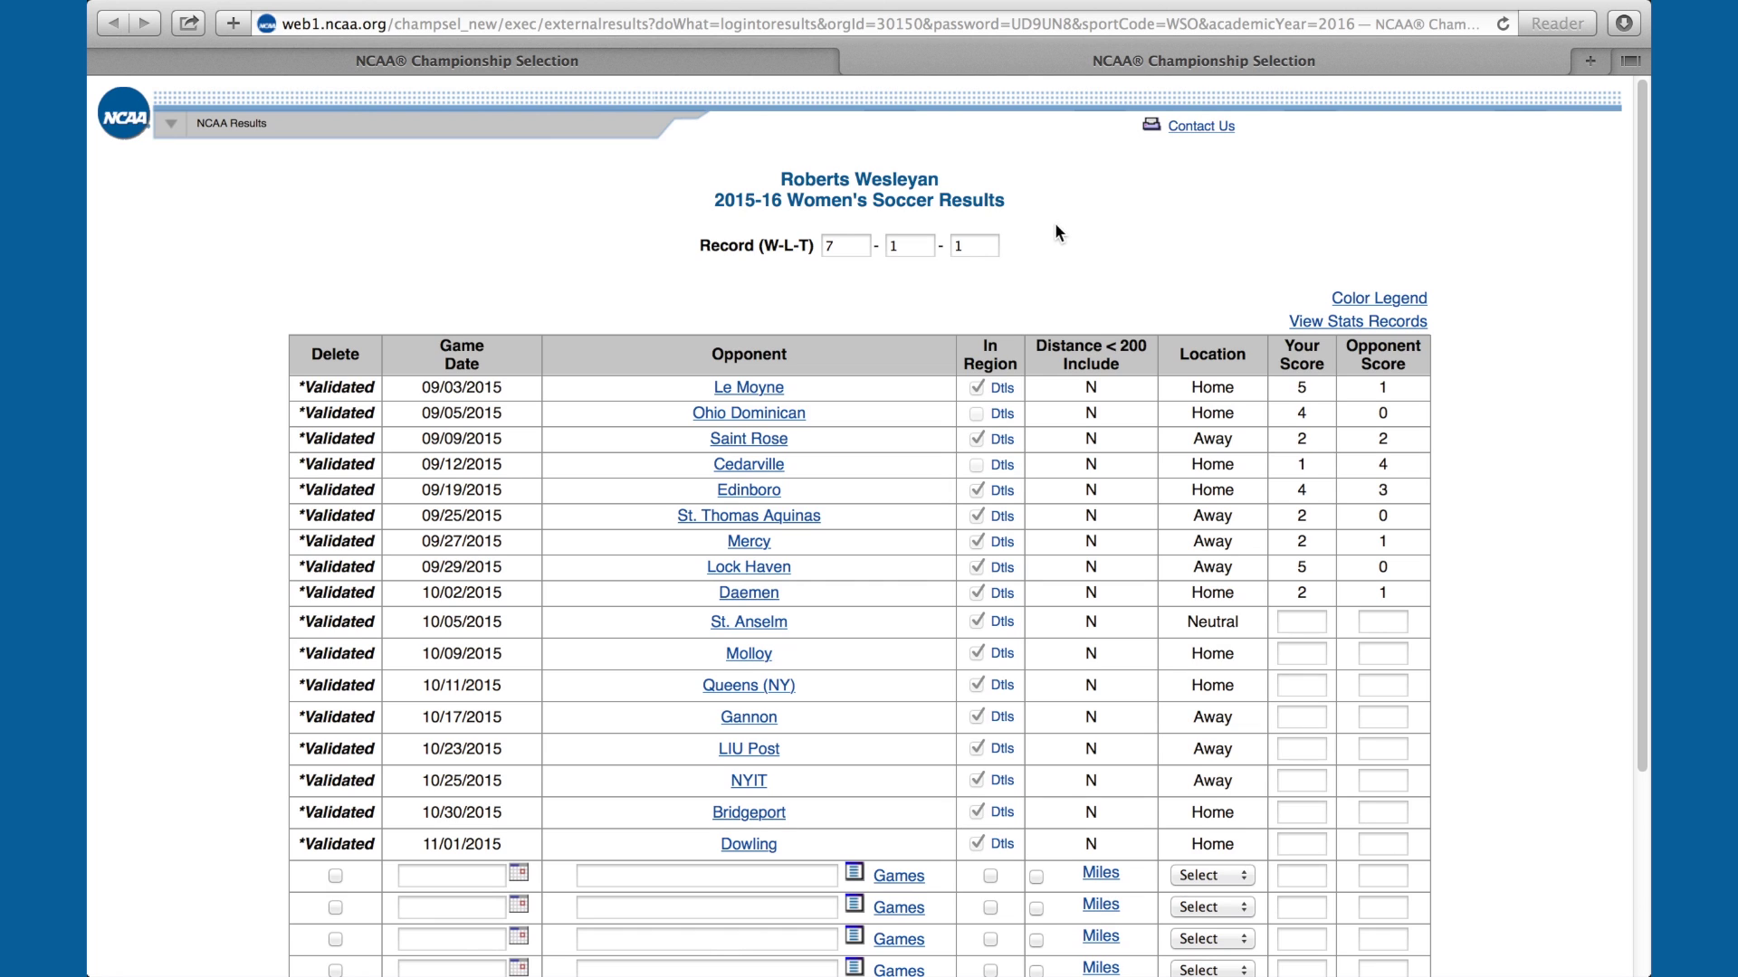
{"action": "left_click", "coordinate": [765, 392]}
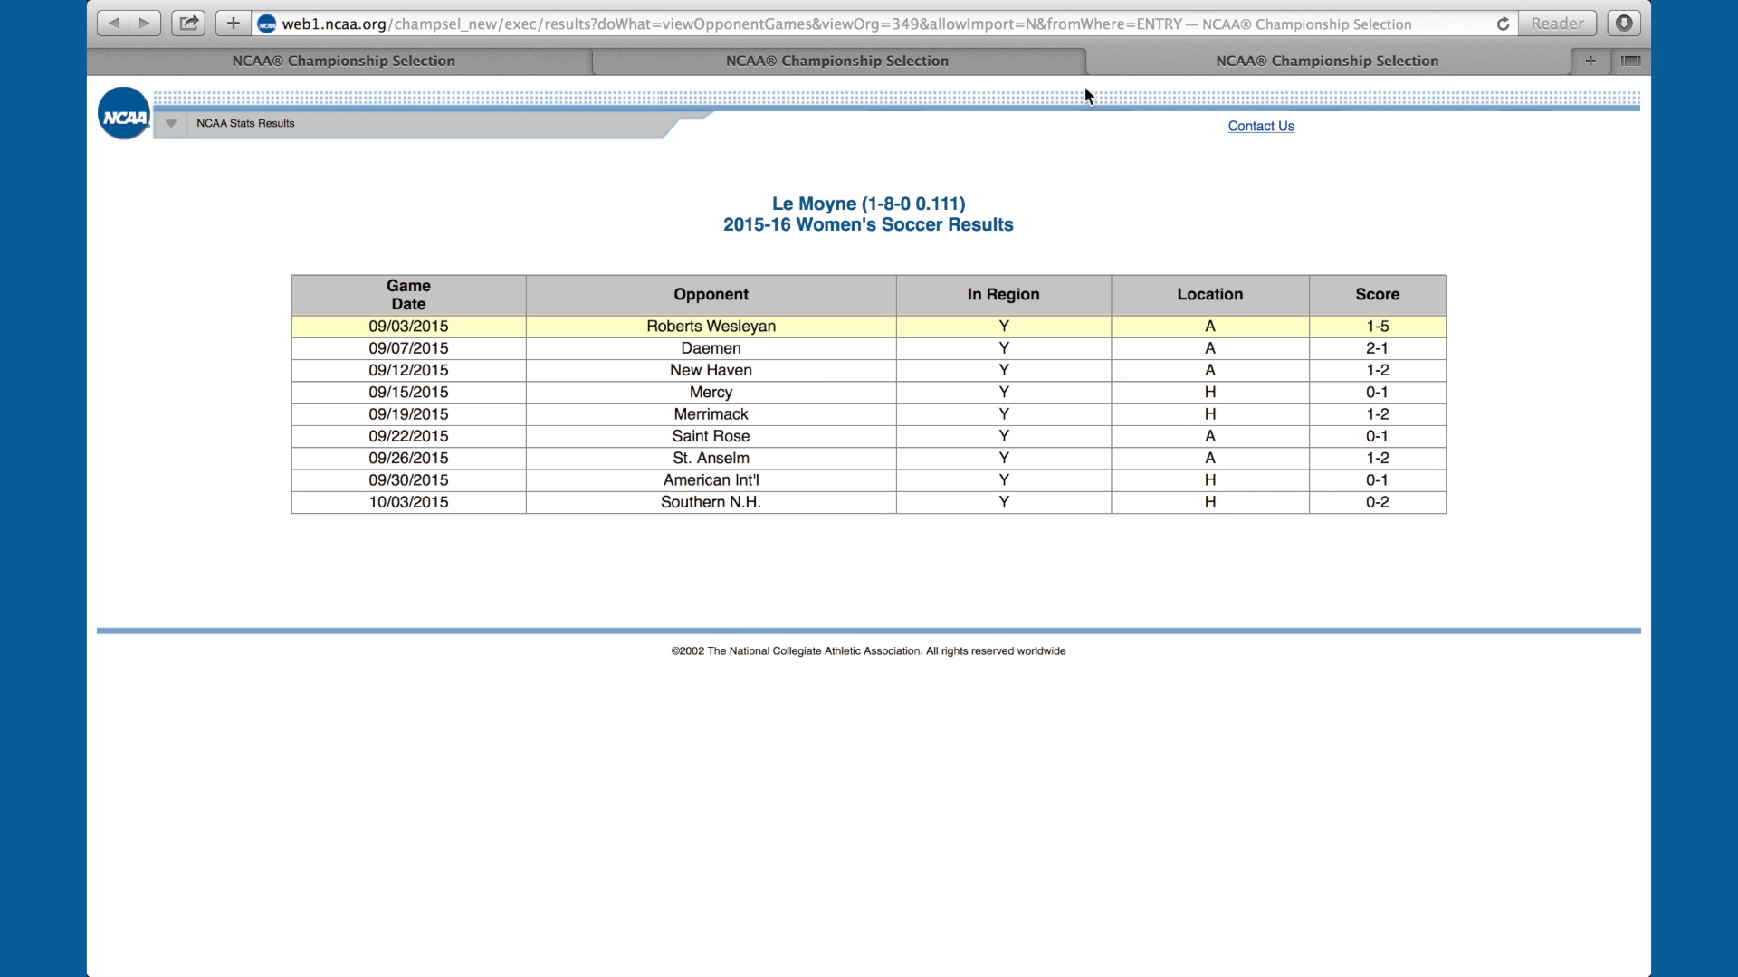
{"action": "left_click", "coordinate": [1100, 60]}
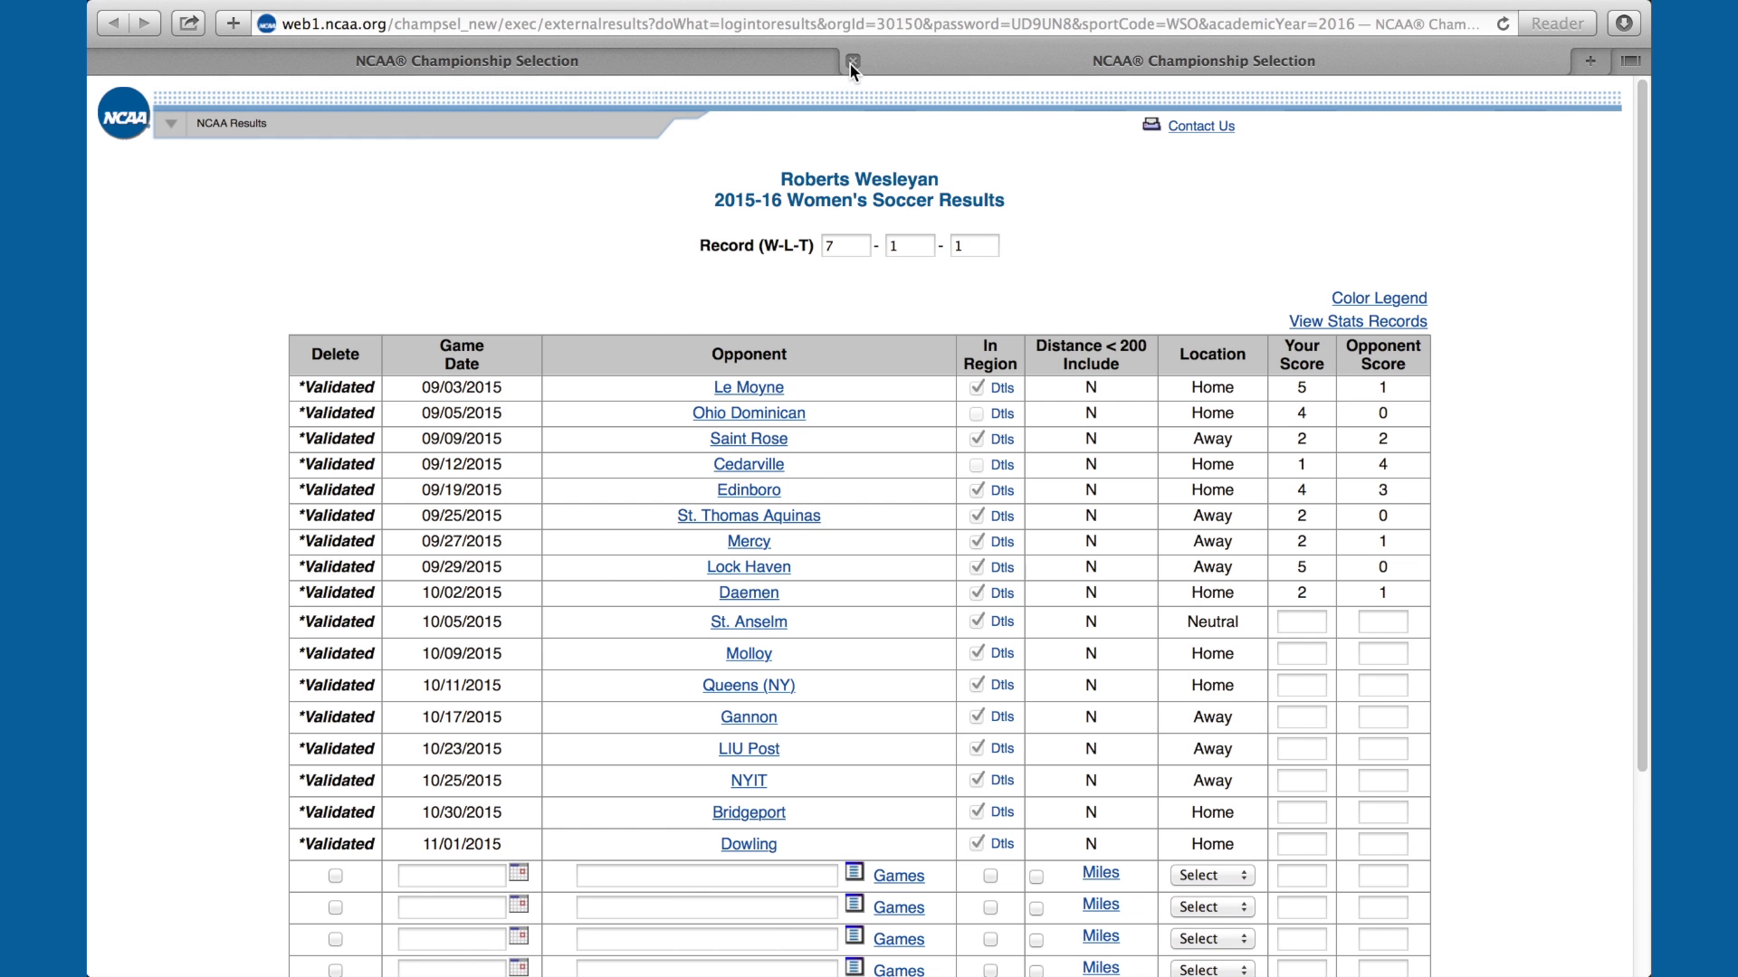
{"action": "left_click", "coordinate": [852, 60]}
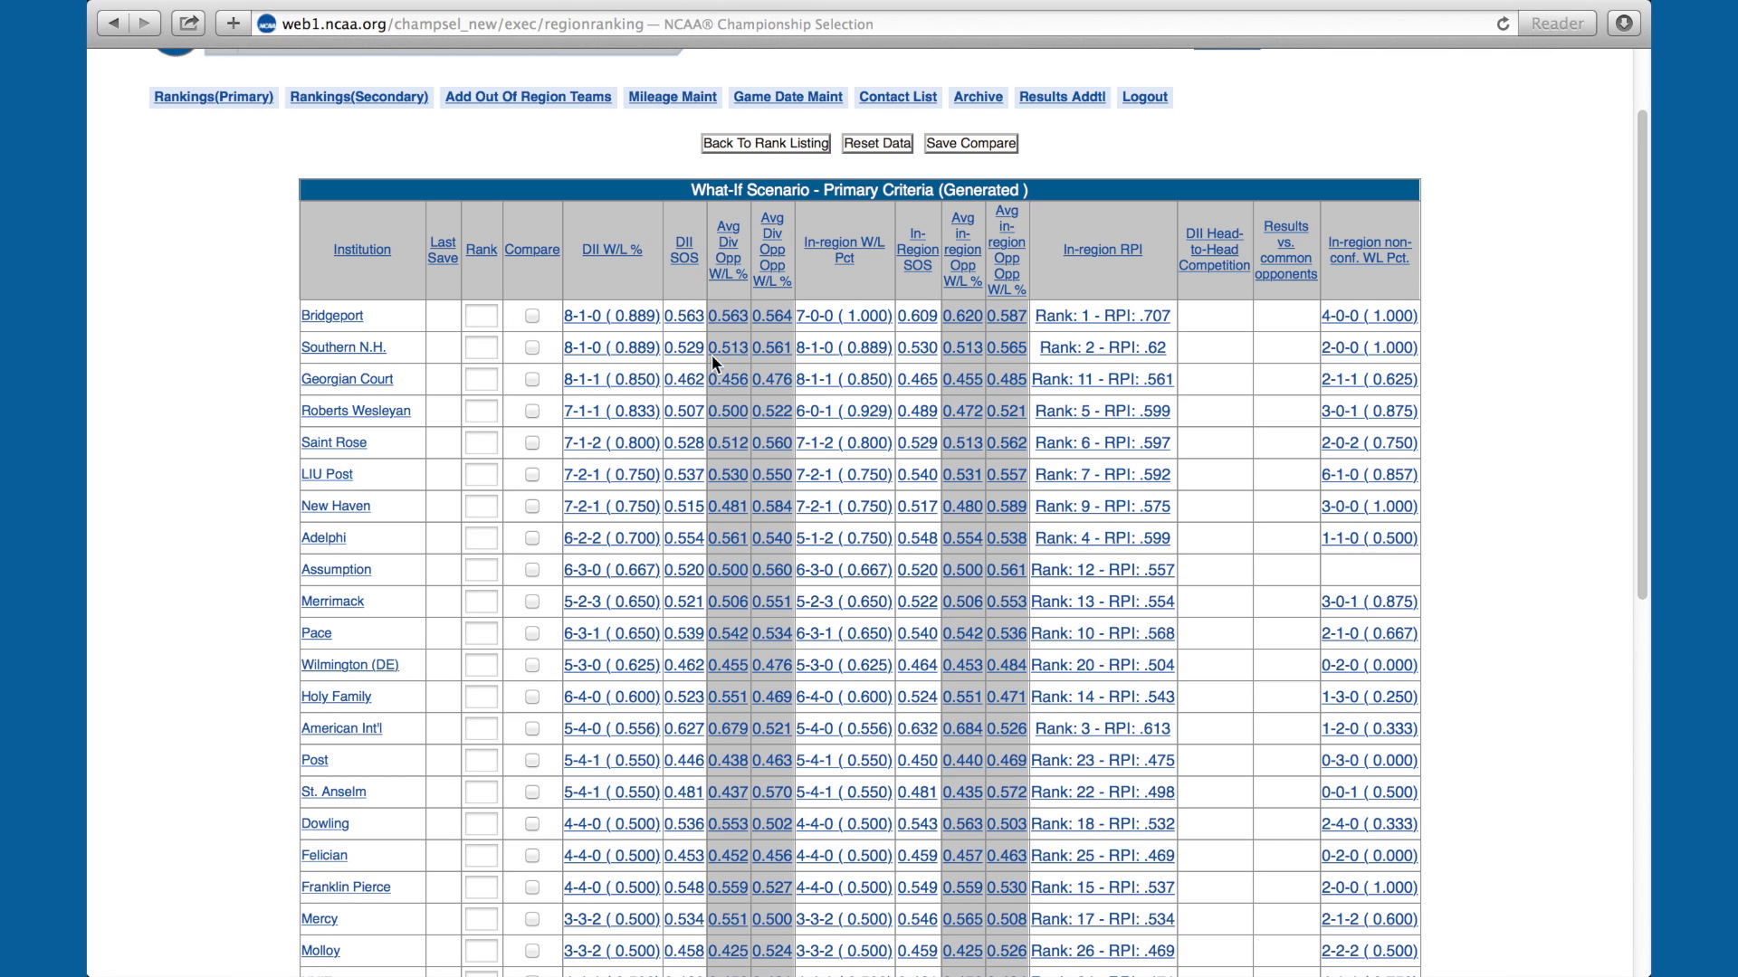
View the average division opponent win-loss details for Saint Rose and return to the ranking form.
{"action": "left_click", "coordinate": [733, 448]}
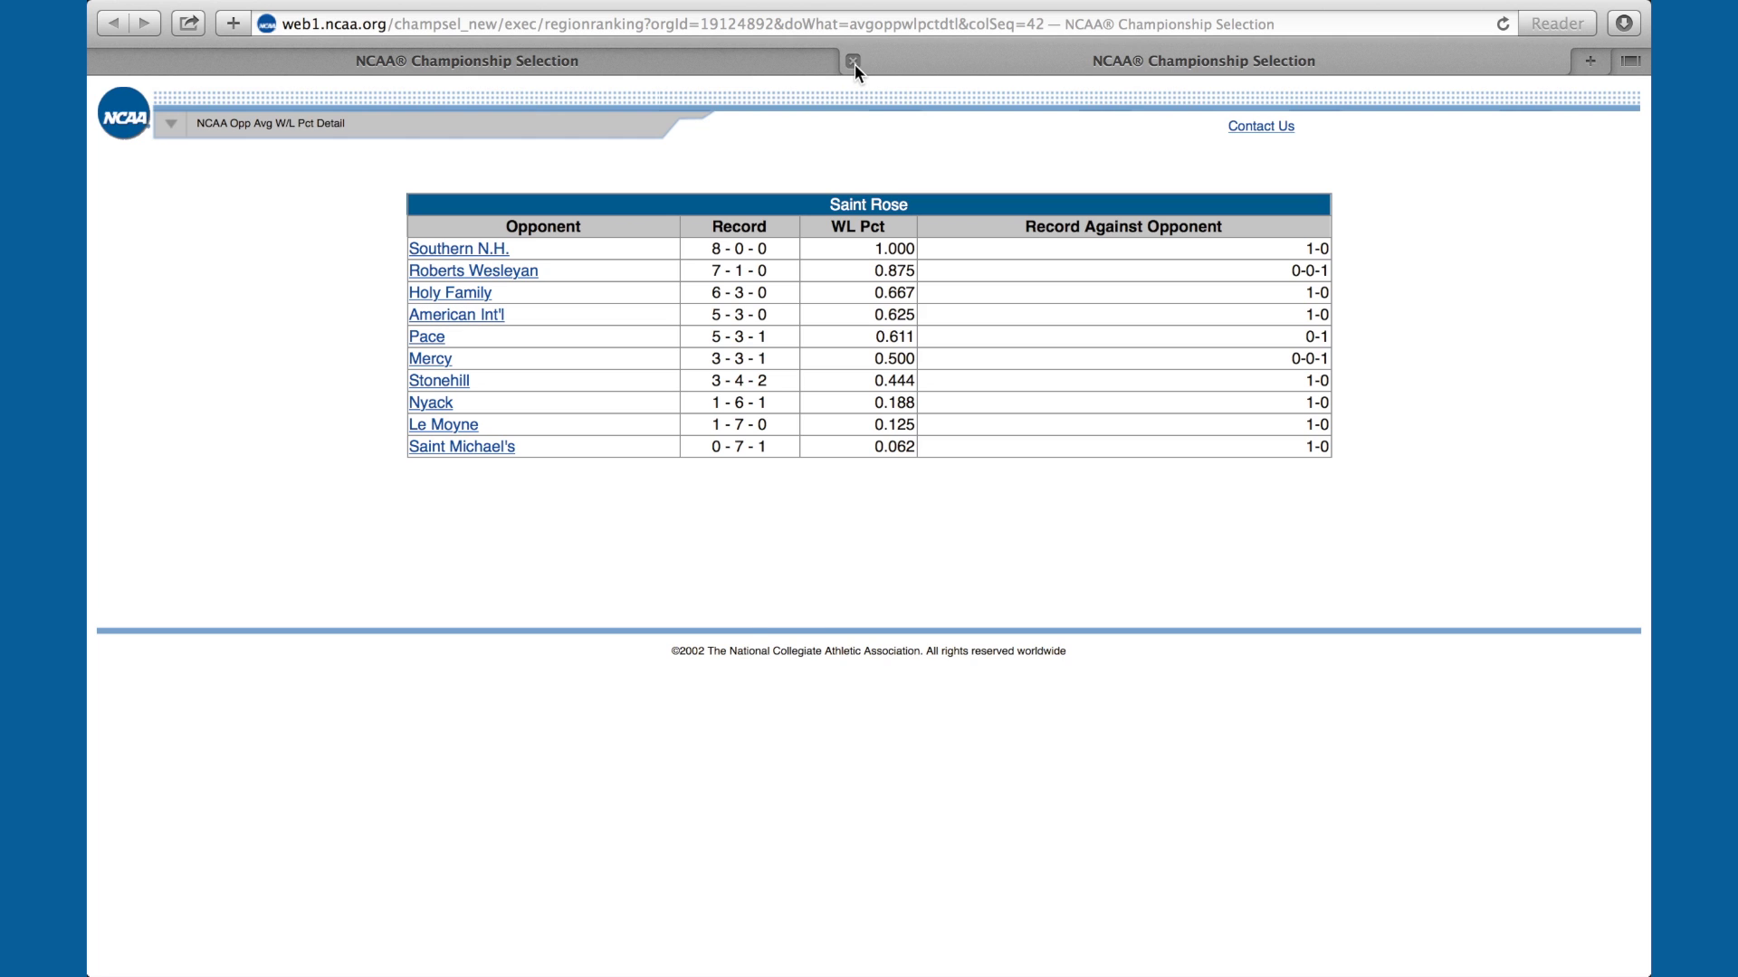
{"action": "left_click", "coordinate": [852, 60]}
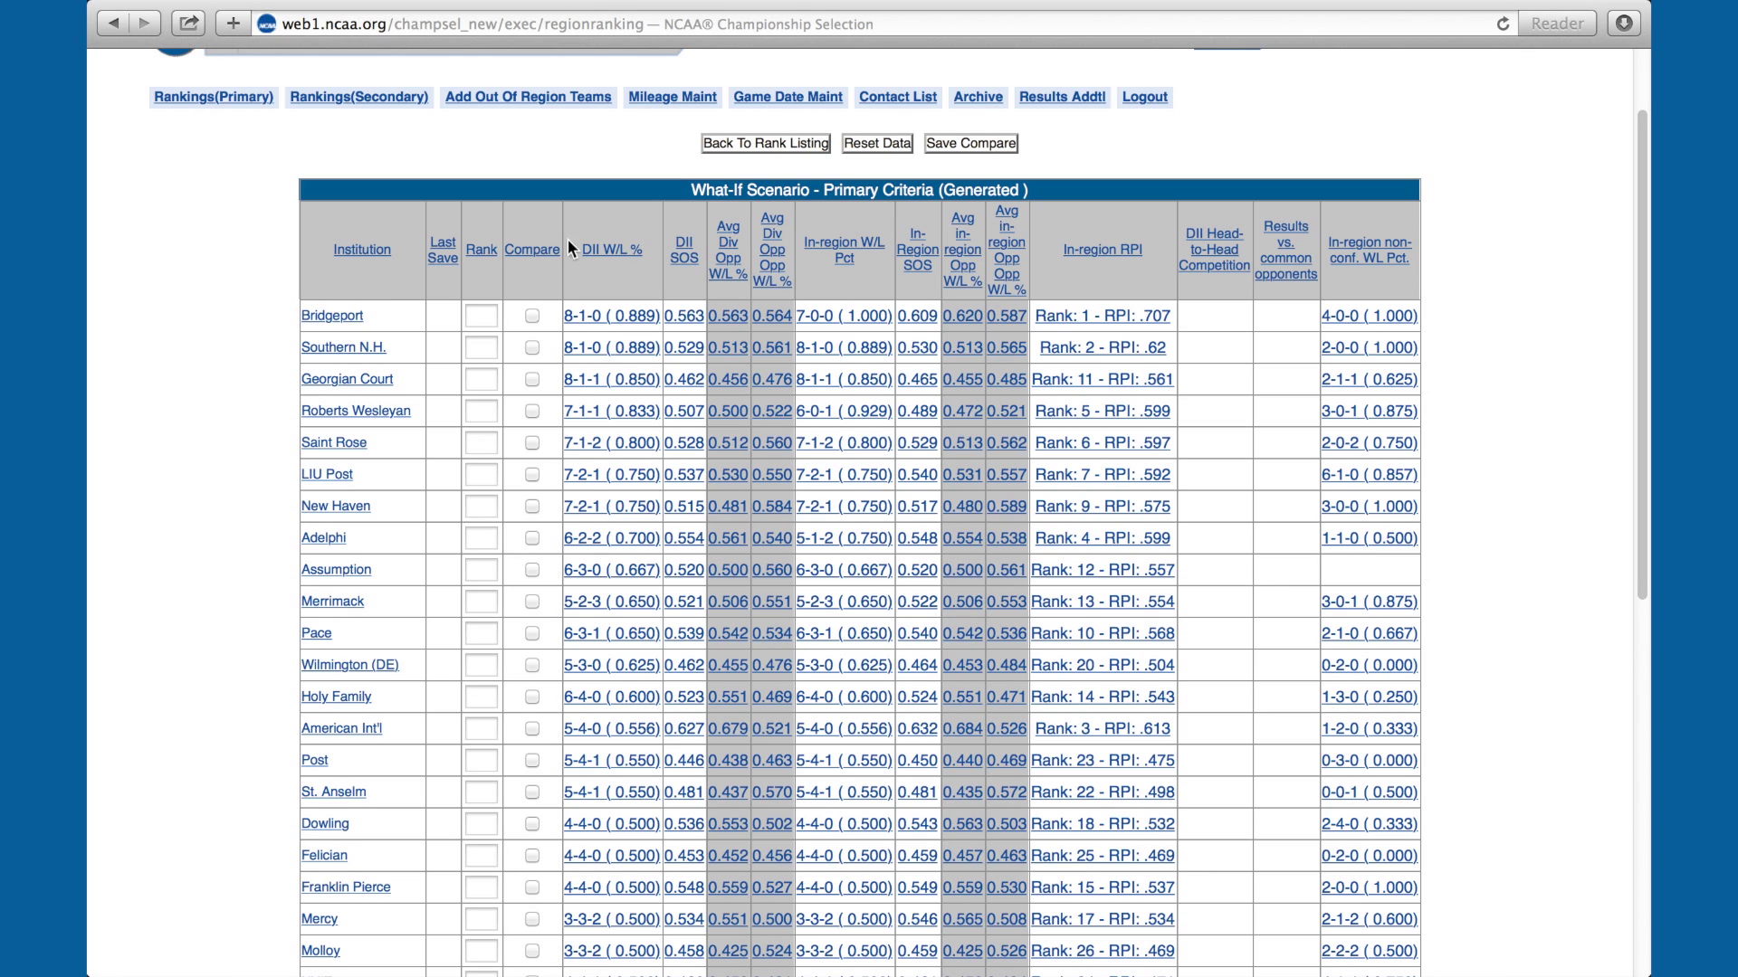
Reset the sorted ranking data and reopen the Official ranking through games 10/04/2015 from the rank listing.
{"action": "left_click", "coordinate": [867, 144]}
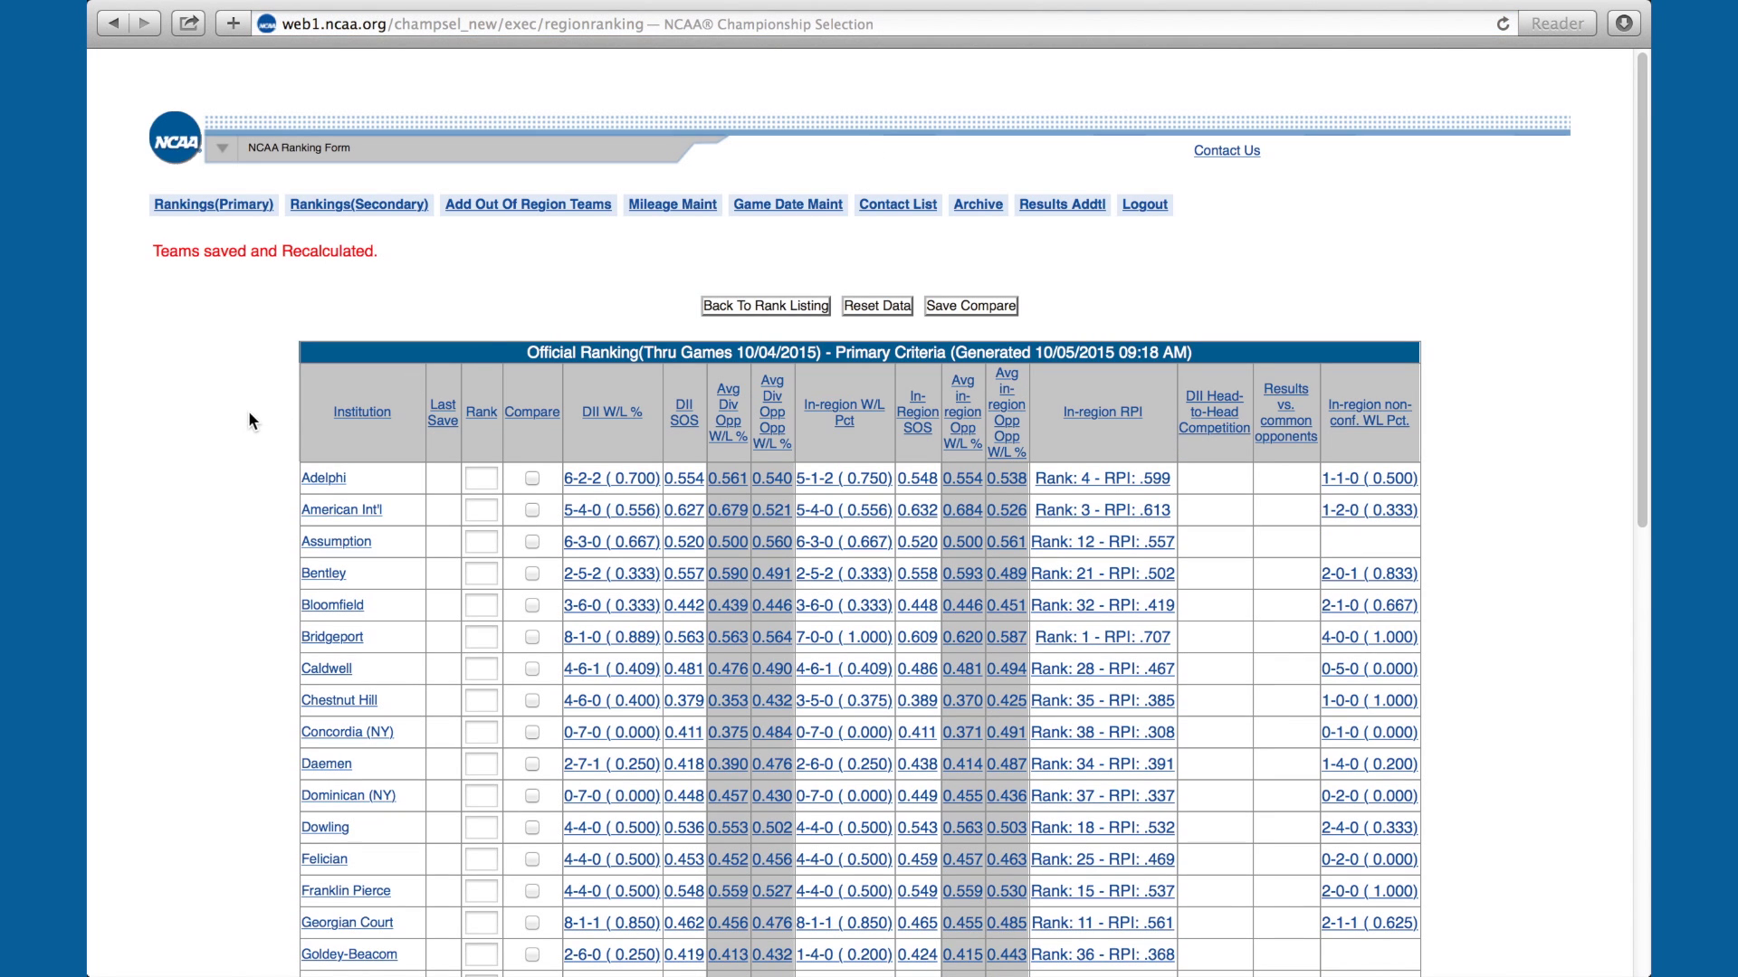
{"action": "left_click", "coordinate": [741, 306]}
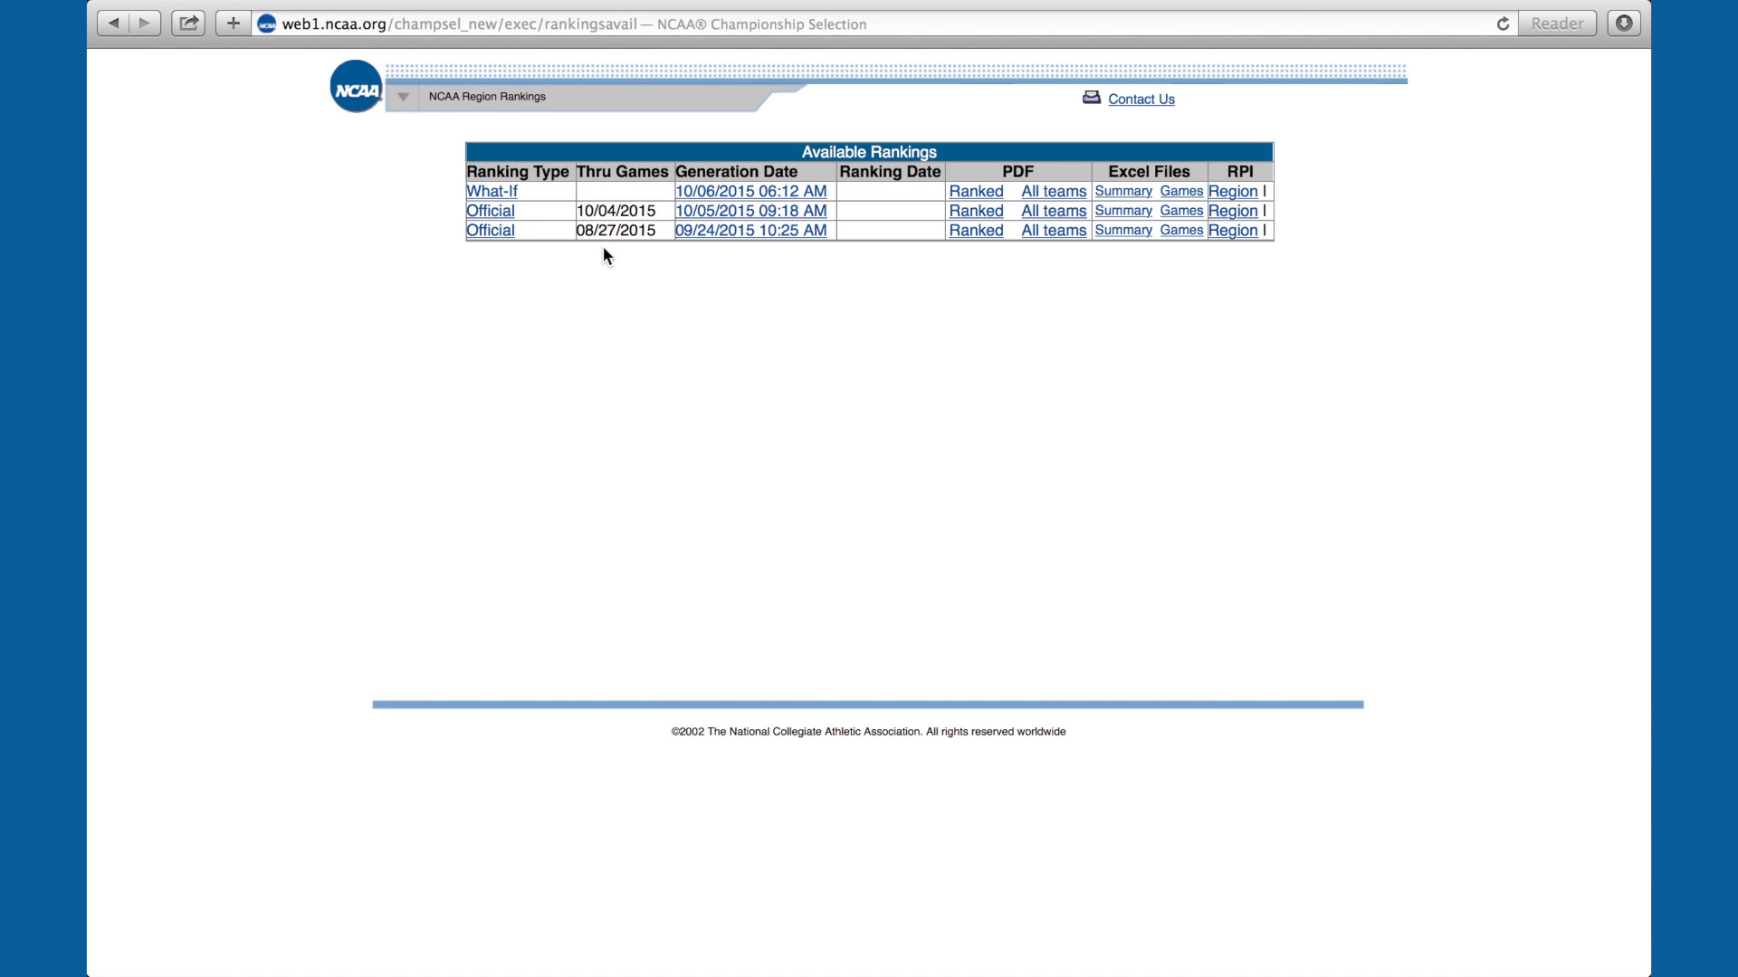
{"action": "left_click", "coordinate": [500, 221]}
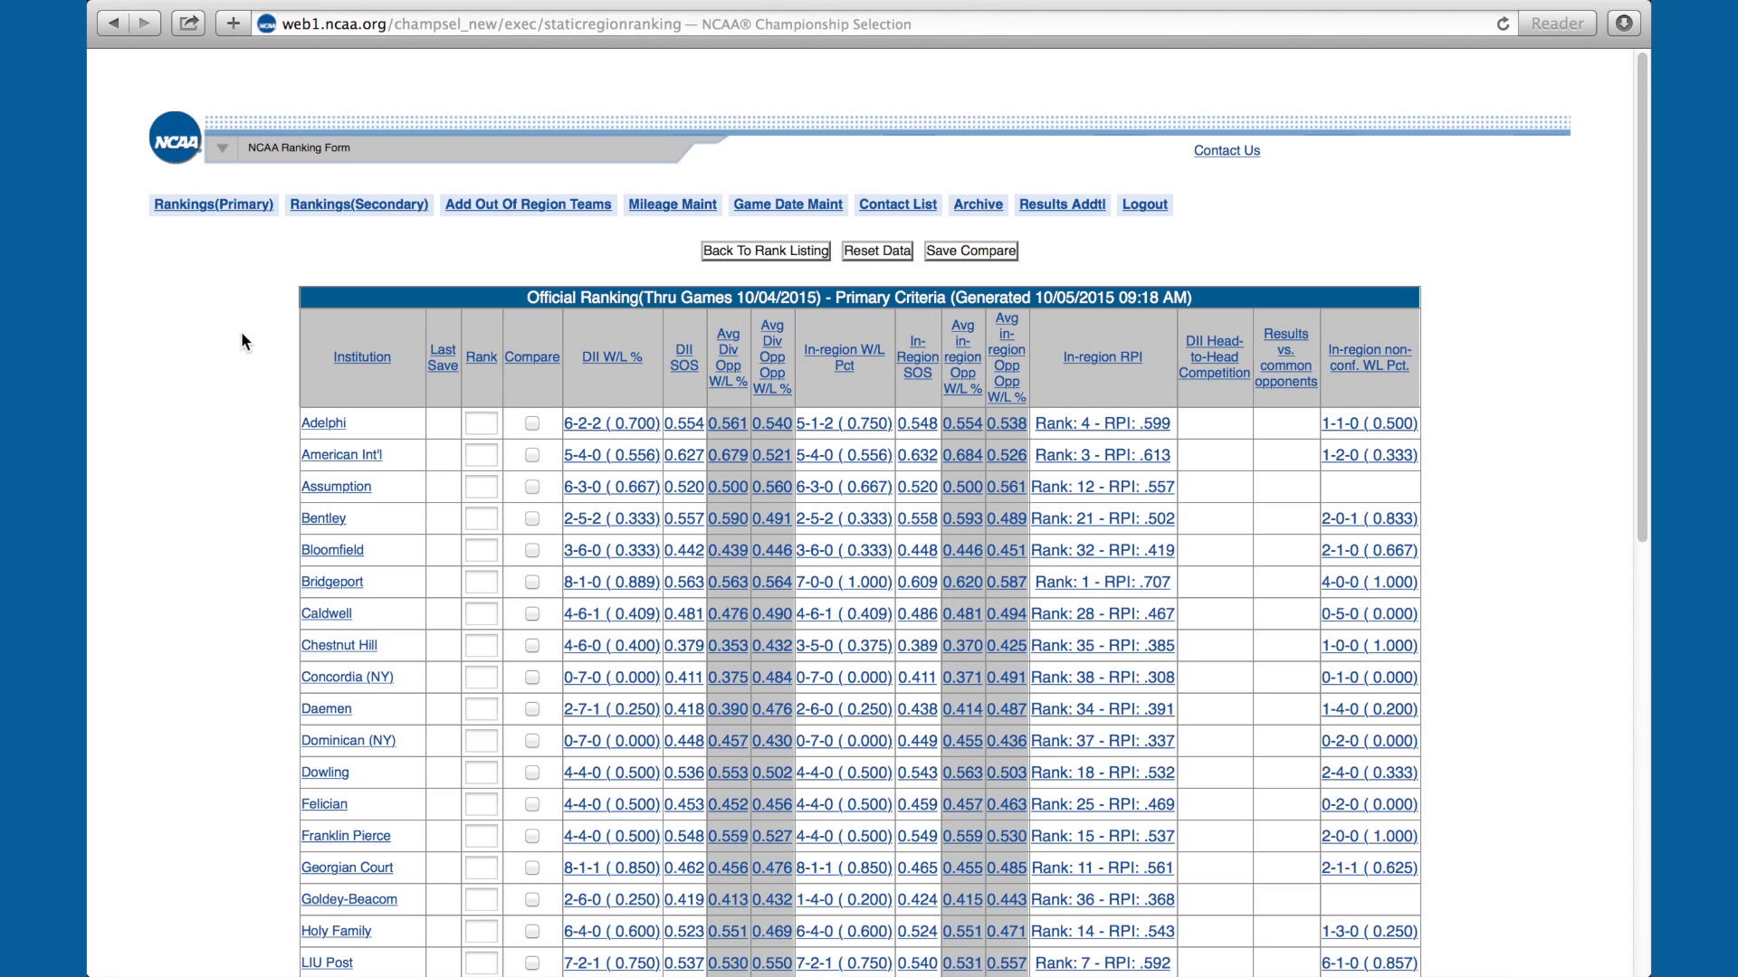
Mark American Int'l and Southern Conn. St. for comparison and save the comparison.
{"action": "left_click", "coordinate": [532, 455]}
{"action": "scroll", "coordinate": [1636, 413], "scroll_direction": "down", "scroll_amount": 10}
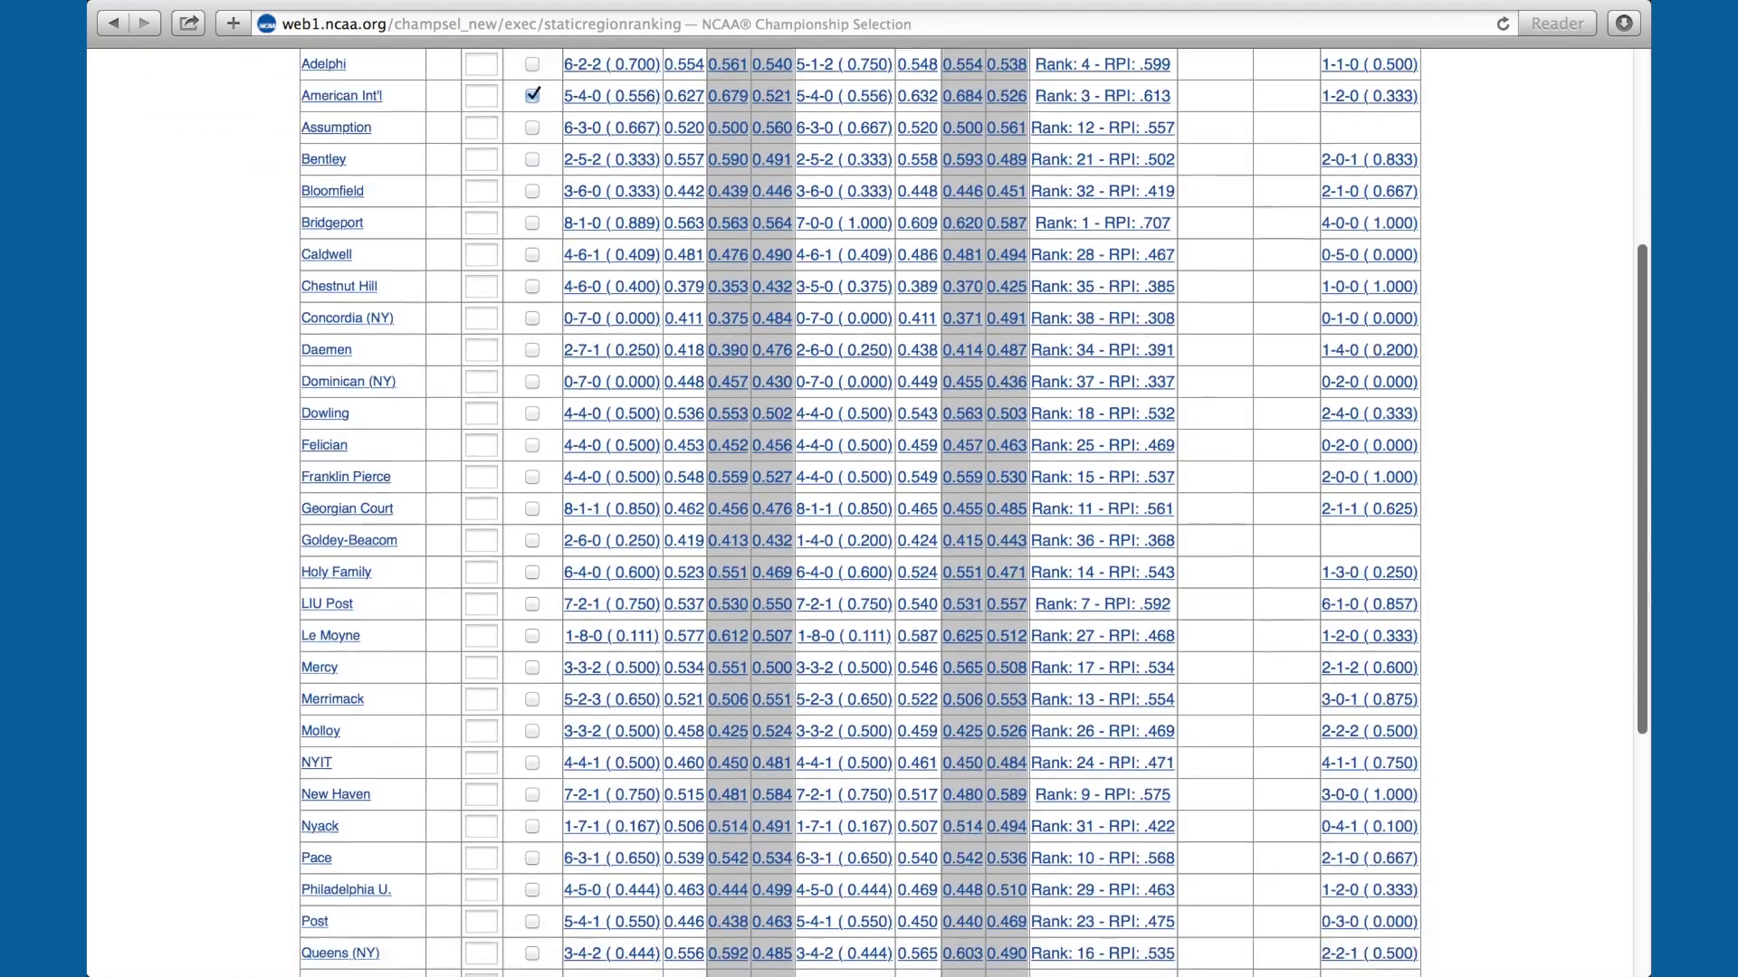
{"action": "scroll", "coordinate": [580, 765], "scroll_direction": "down", "scroll_amount": 3}
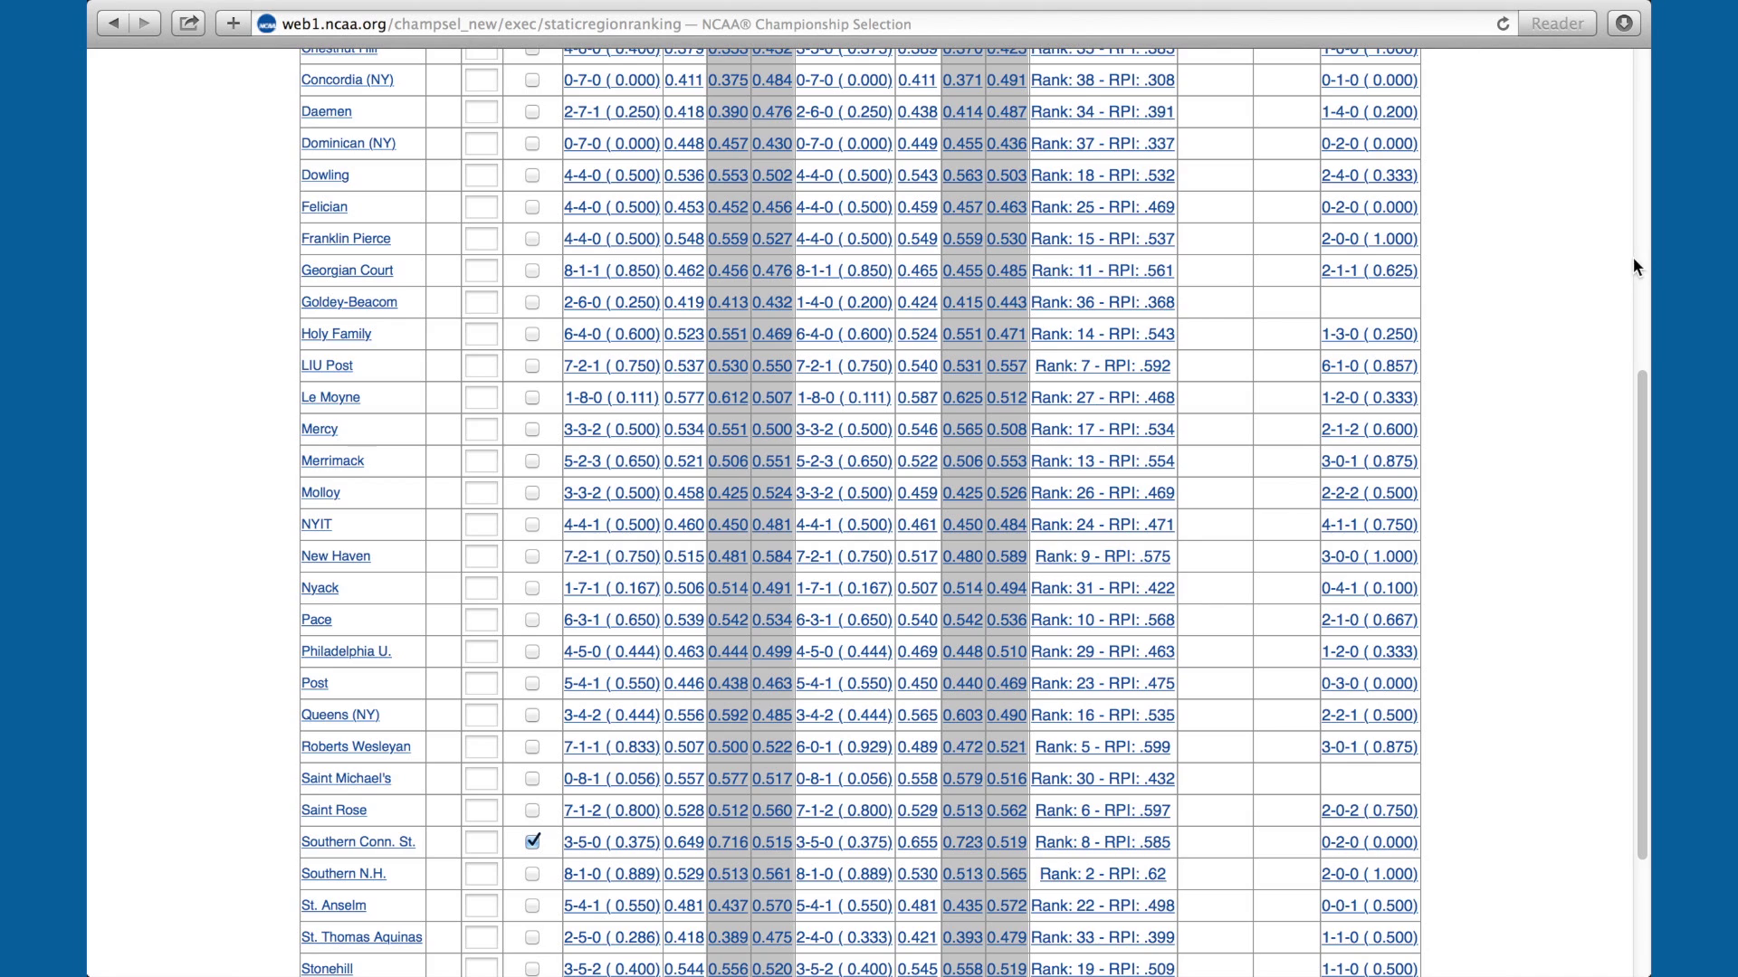
{"action": "scroll", "coordinate": [1634, 255], "scroll_direction": "up", "scroll_amount": 15}
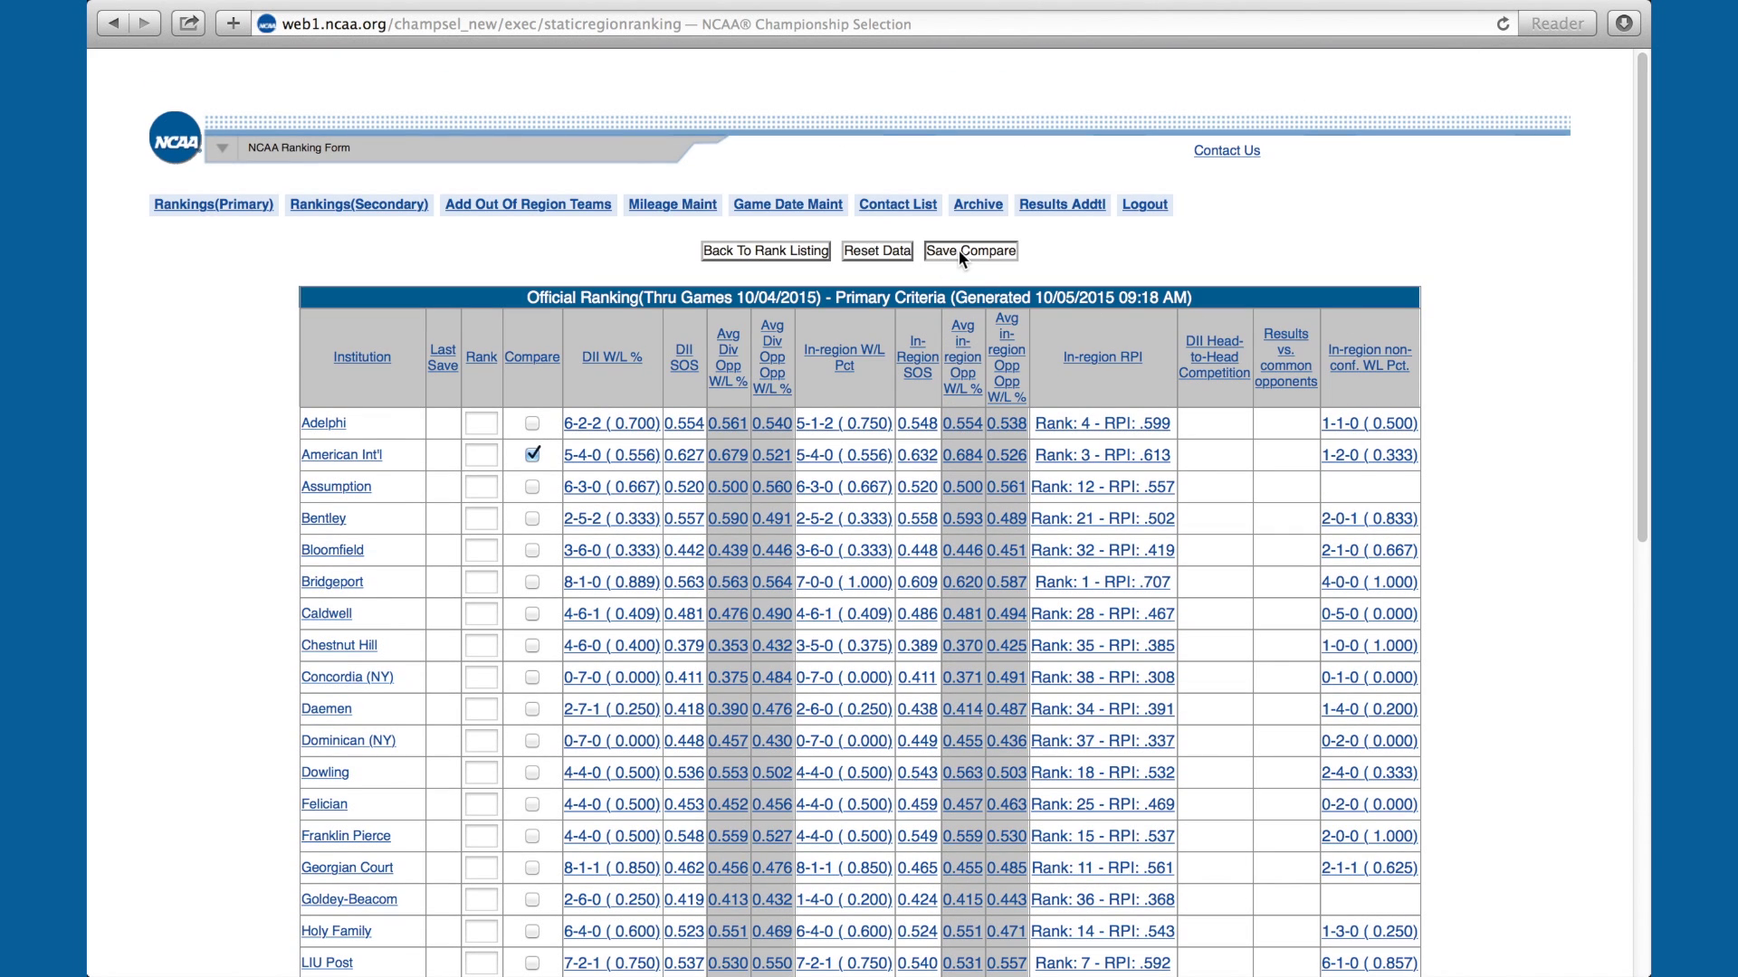
{"action": "left_click", "coordinate": [958, 248]}
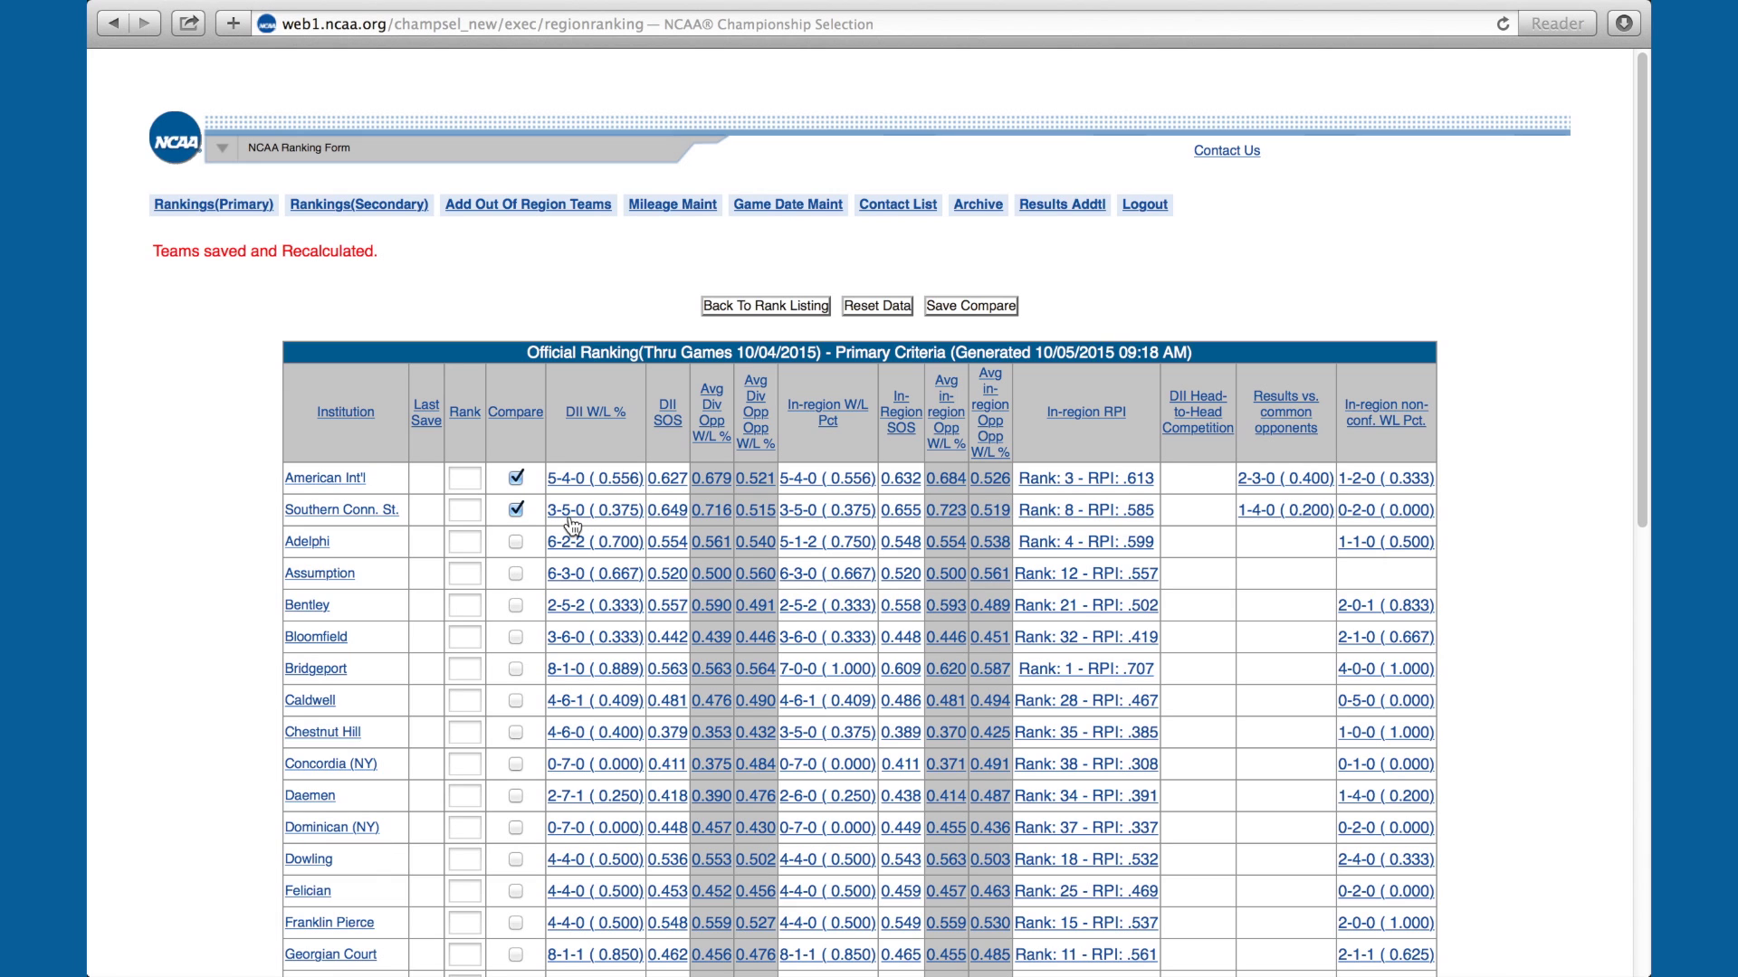
Reset the ranking data and save a new comparison of Bridgeport and Georgian Court.
{"action": "left_click", "coordinate": [869, 307]}
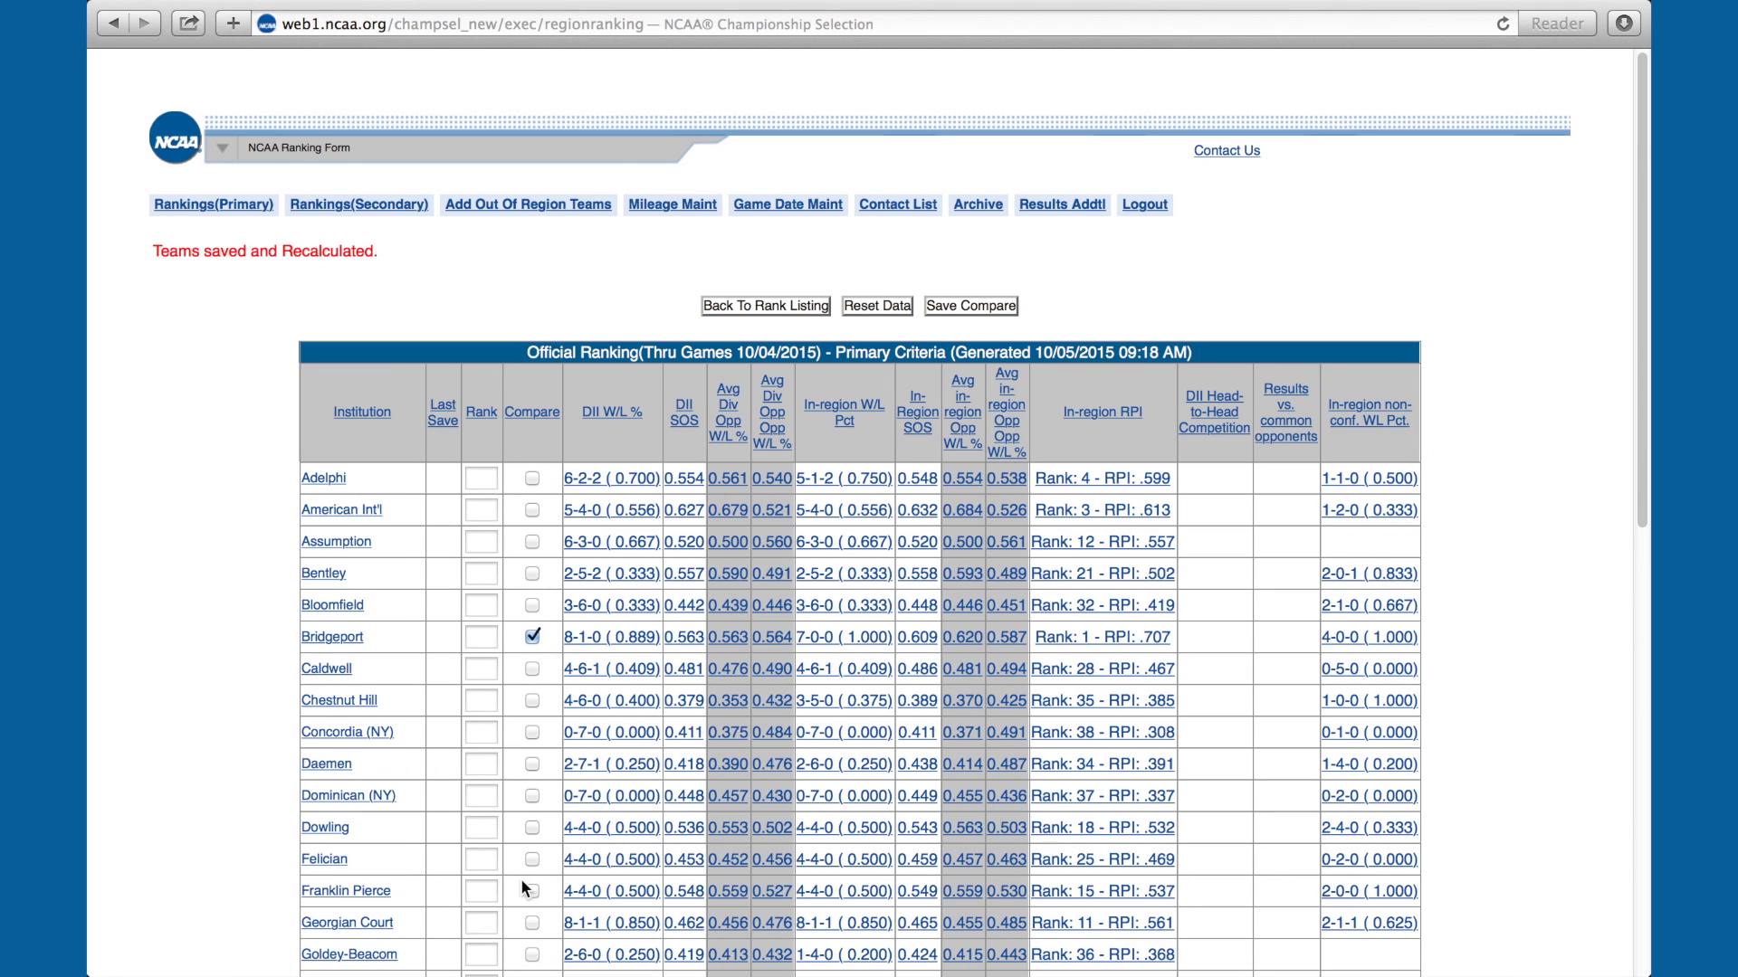
{"action": "left_click", "coordinate": [532, 923]}
{"action": "left_click", "coordinate": [953, 305]}
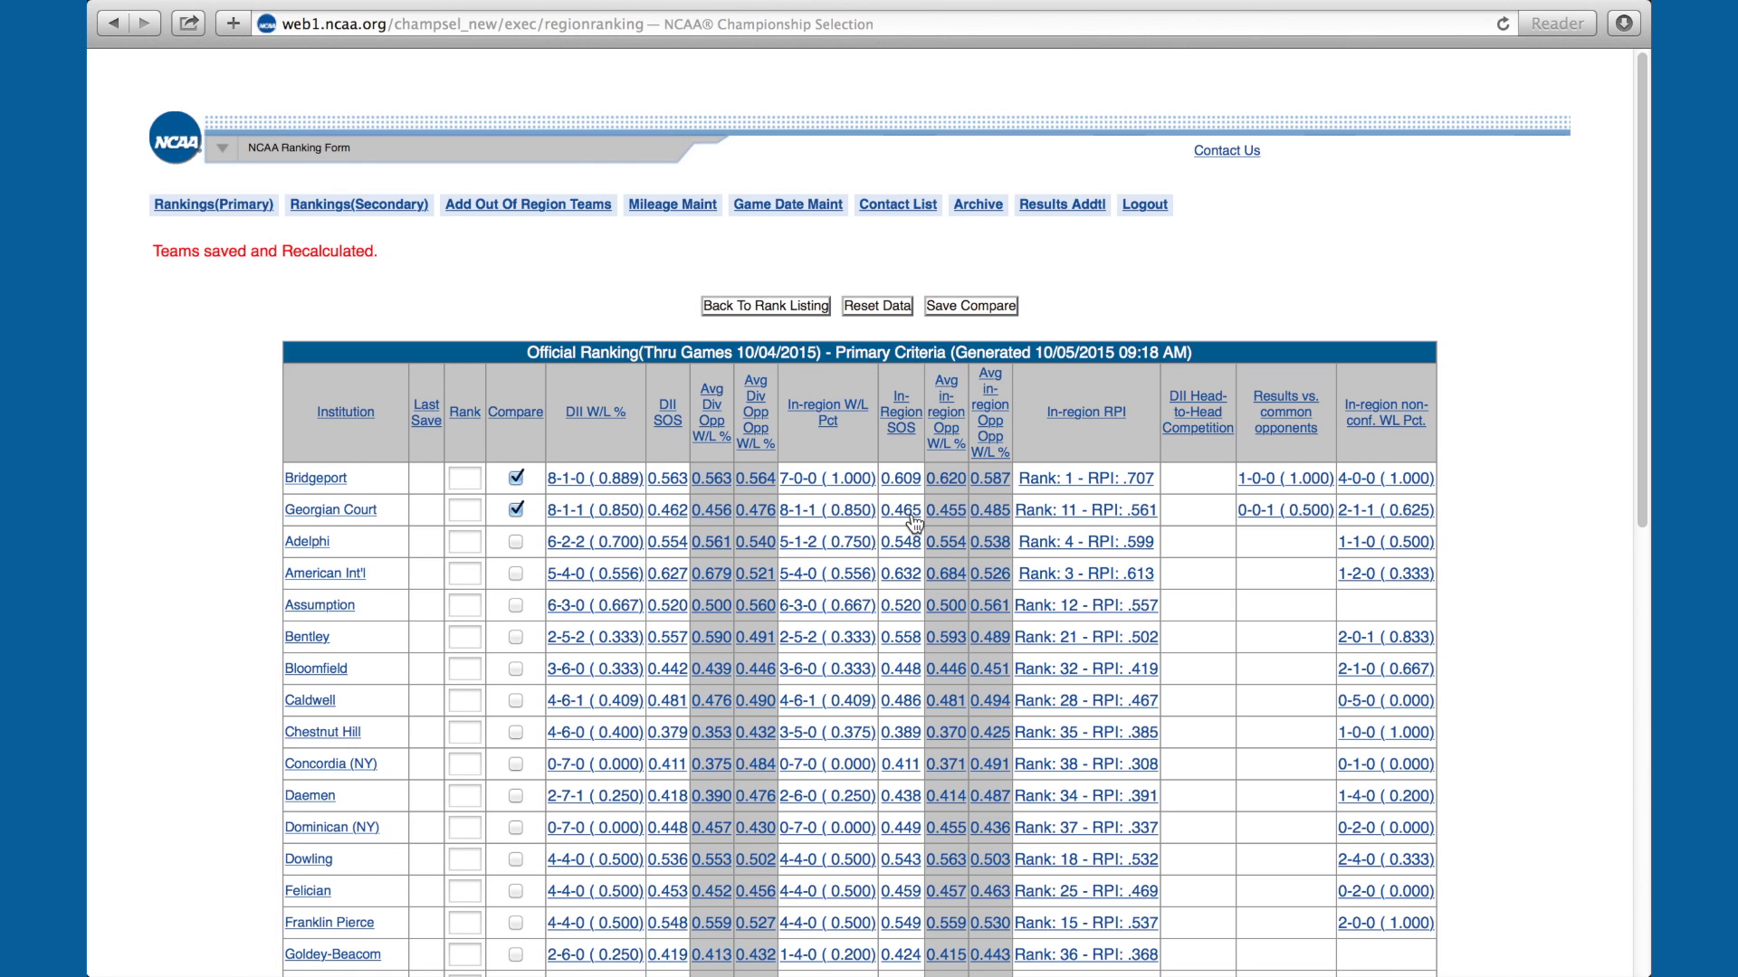
Reset the ranking data and save a new comparison of Assumption and Merrimack.
{"action": "left_click", "coordinate": [877, 306]}
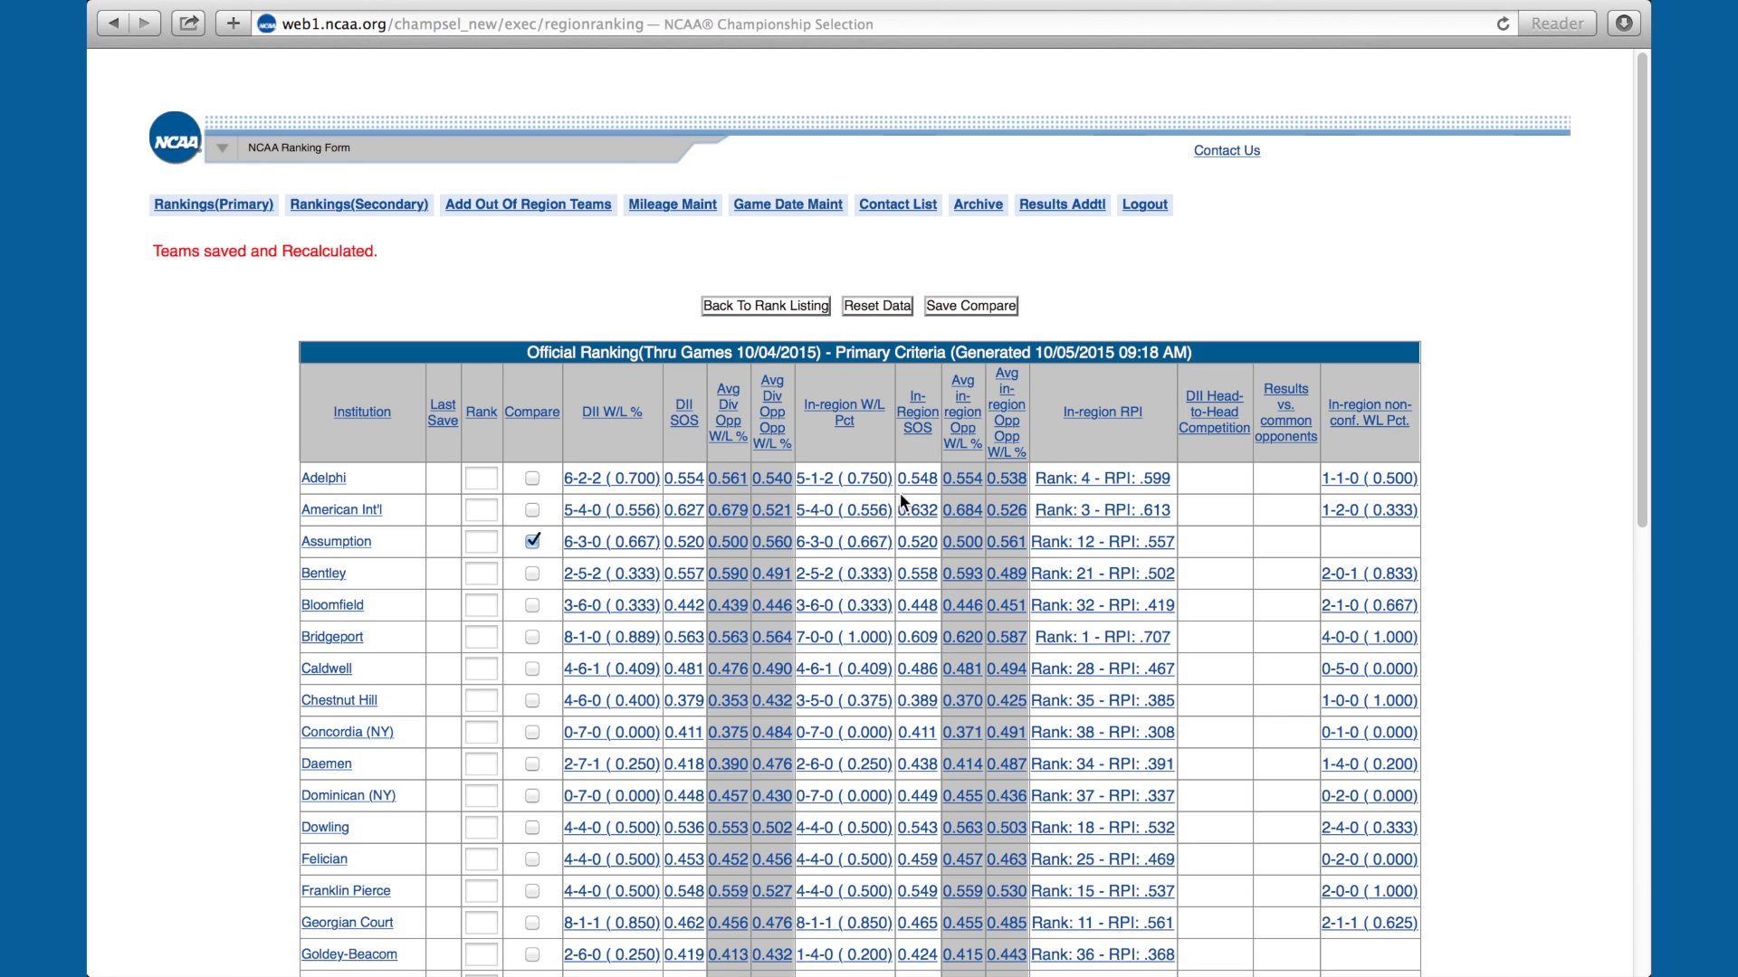
{"action": "scroll", "coordinate": [1646, 418], "scroll_direction": "down", "scroll_amount": 1}
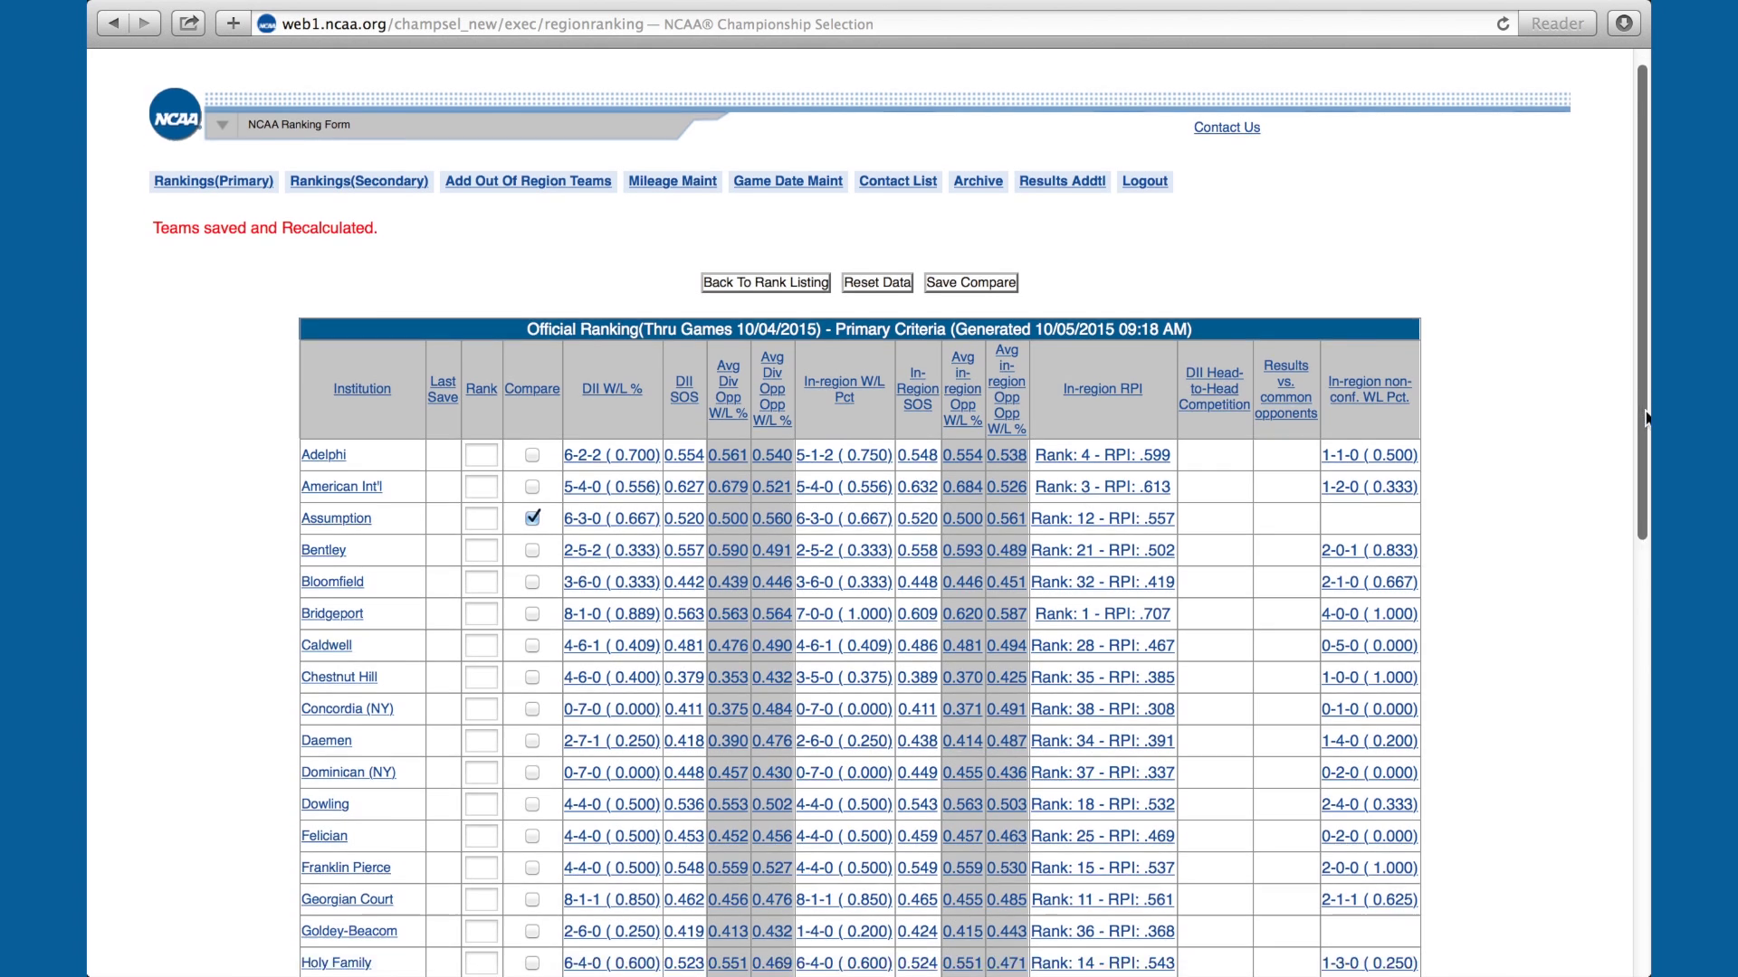
{"action": "scroll", "coordinate": [1645, 418], "scroll_direction": "down", "scroll_amount": 5}
{"action": "left_click", "coordinate": [533, 850]}
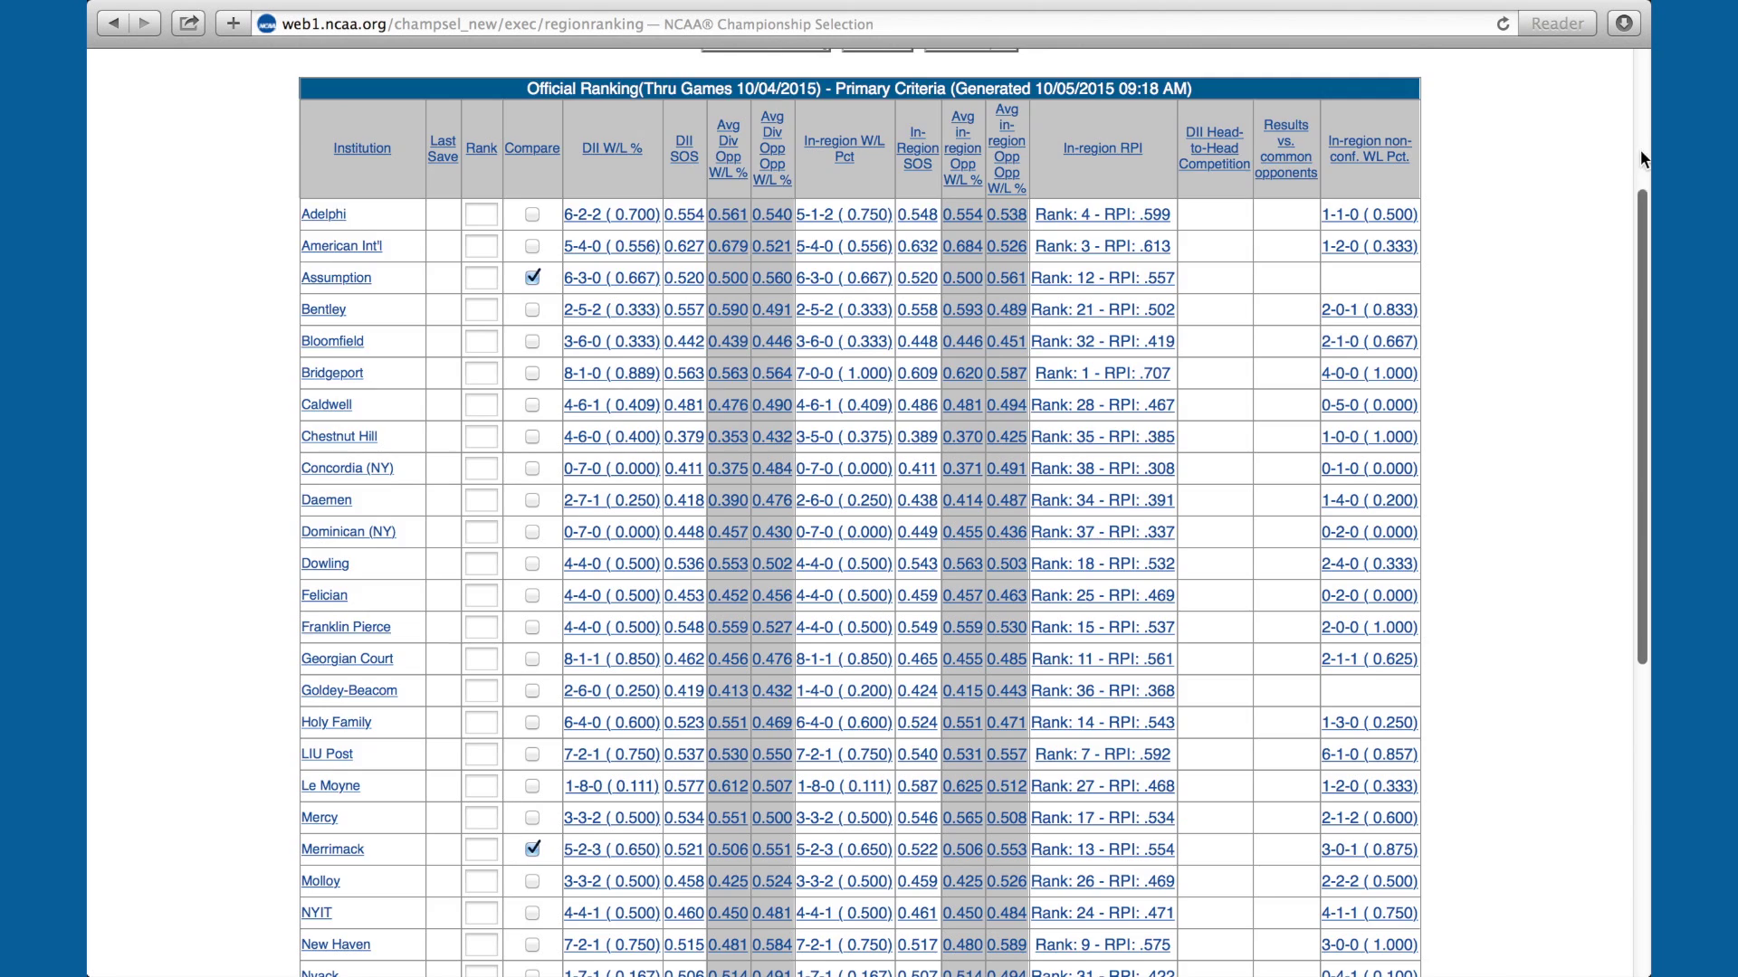
{"action": "scroll", "coordinate": [1644, 159], "scroll_direction": "up", "scroll_amount": 6}
{"action": "left_click", "coordinate": [1009, 302]}
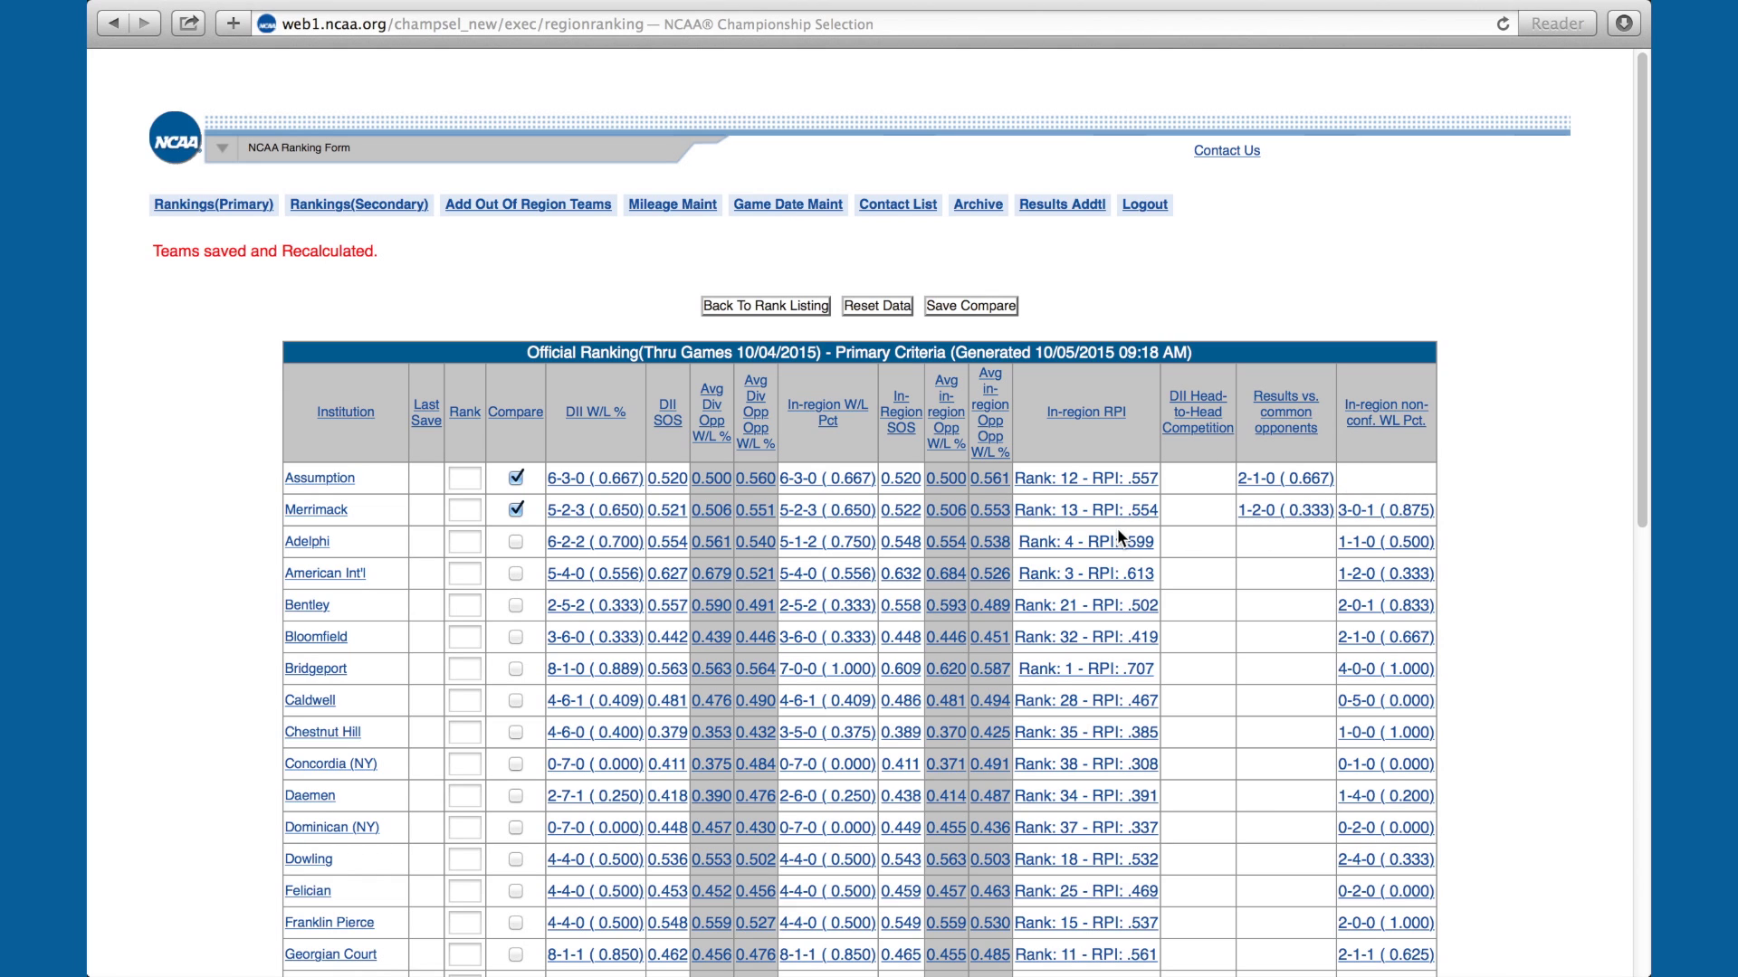
Reset the ranking data and save a new comparison of Bridgeport and Southern N.H.
{"action": "left_click", "coordinate": [875, 301]}
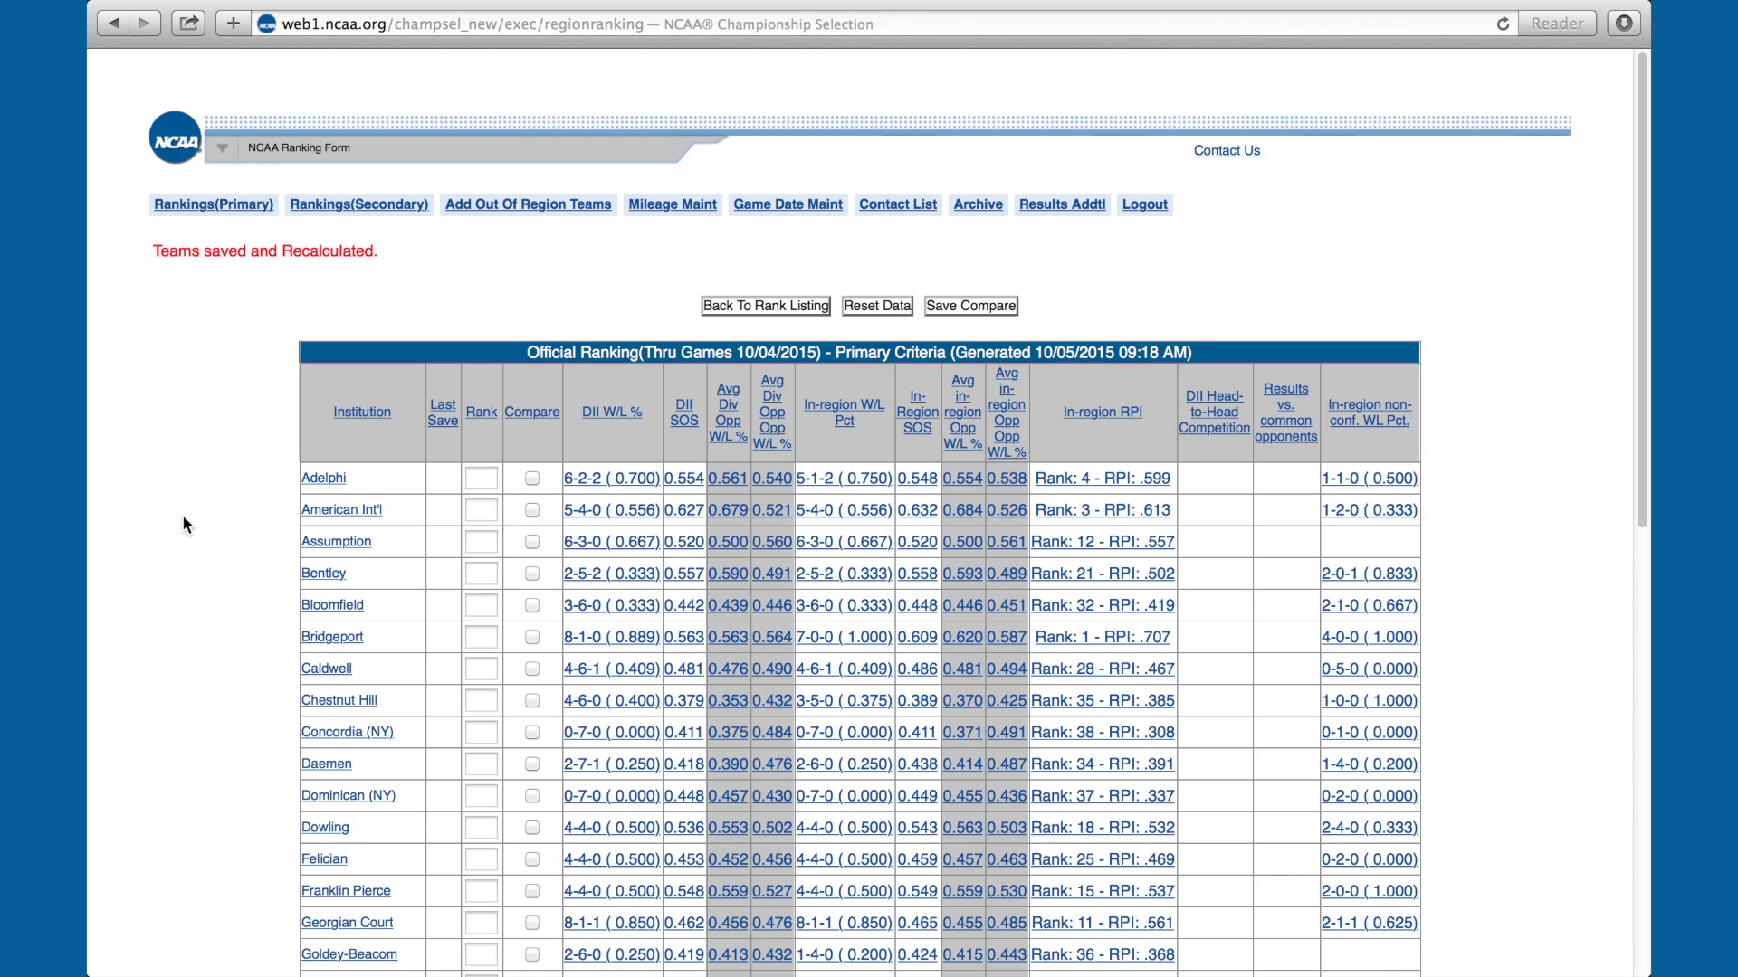
{"action": "left_click", "coordinate": [531, 636]}
{"action": "left_click", "coordinate": [1642, 646]}
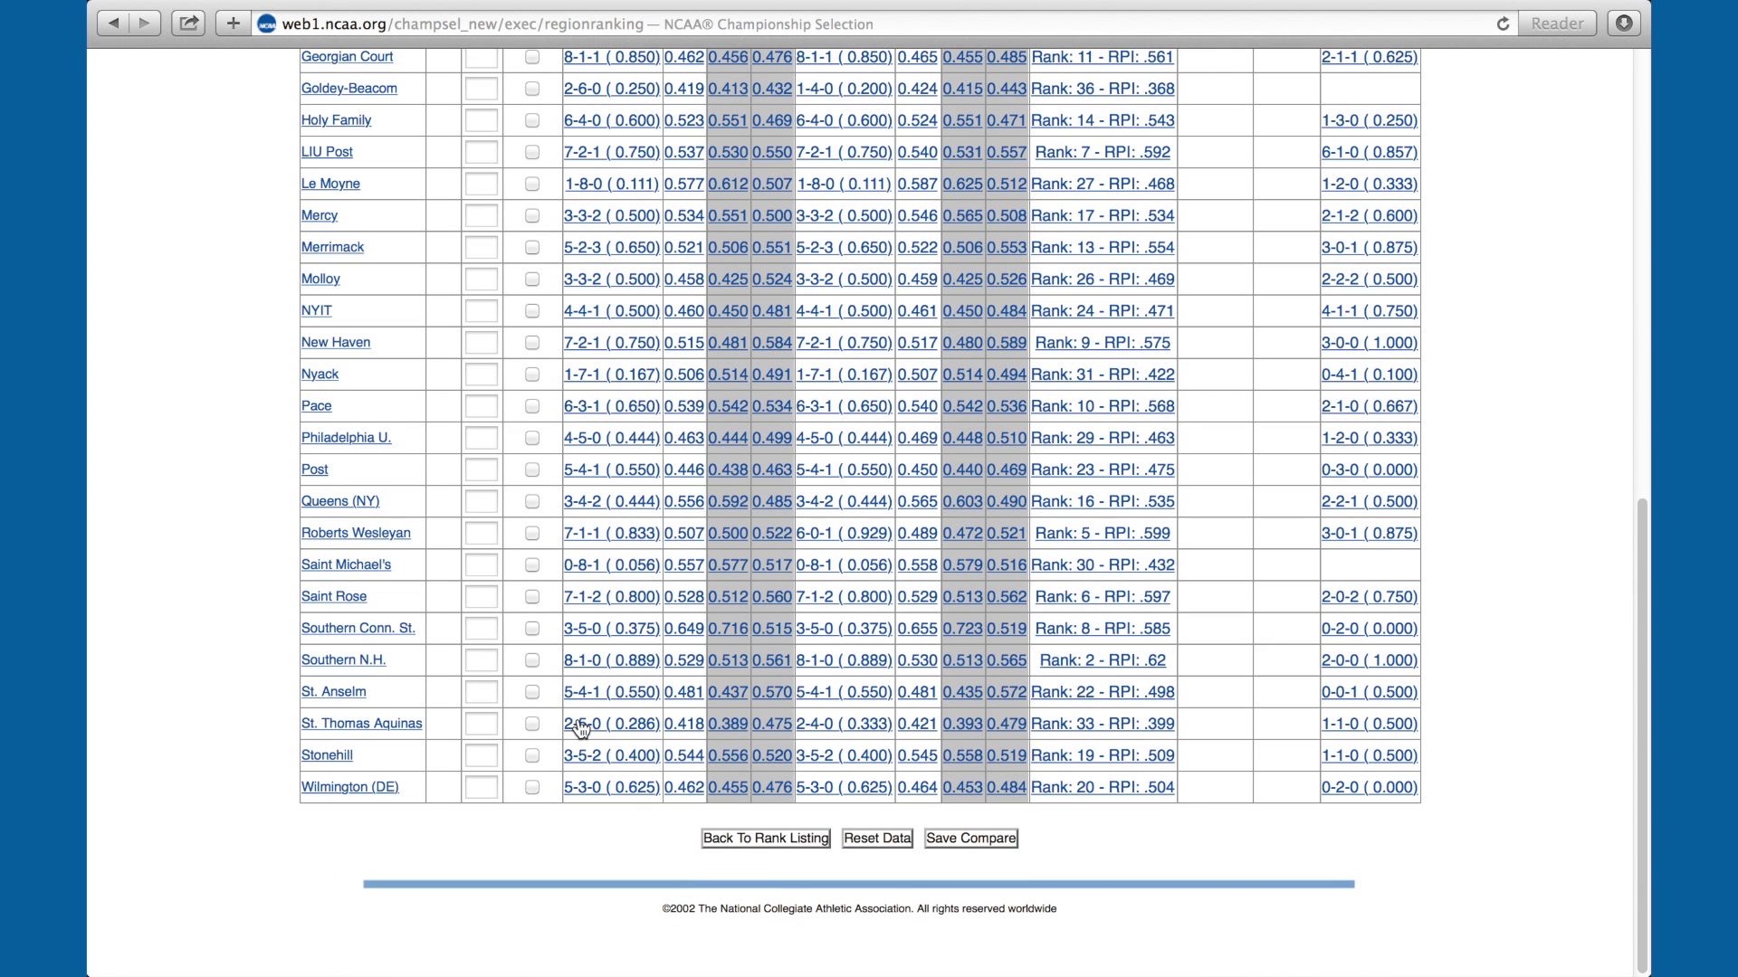
{"action": "left_click", "coordinate": [532, 661]}
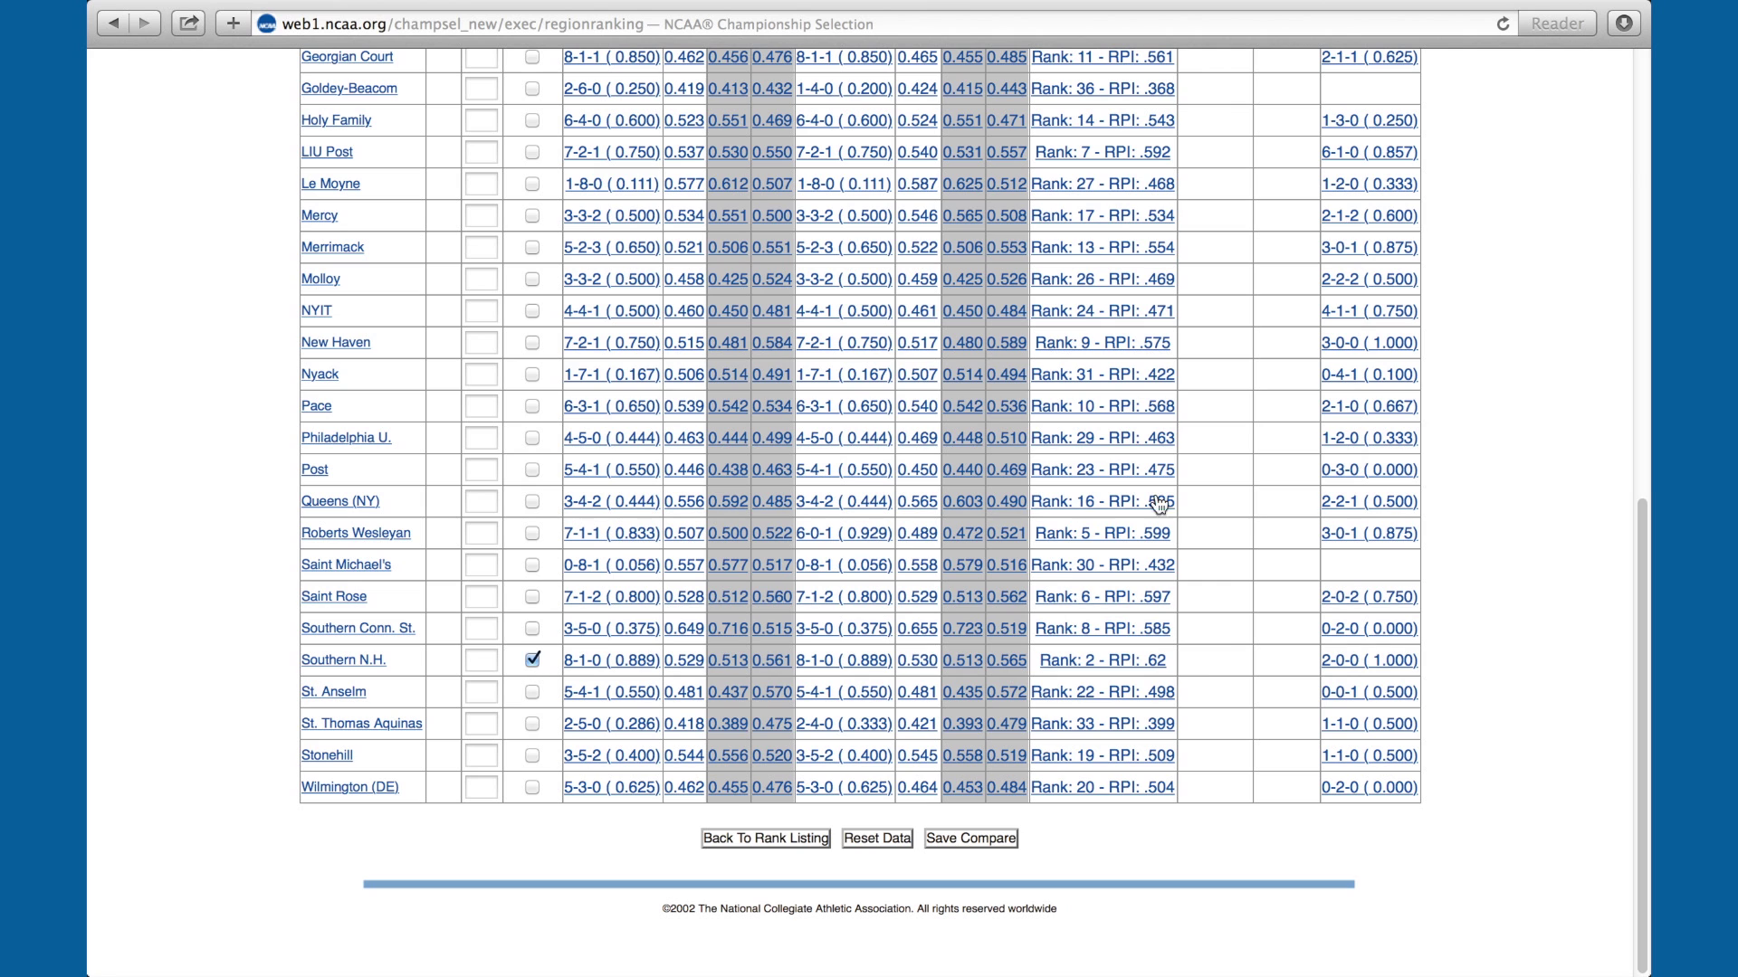
{"action": "left_click", "coordinate": [992, 841]}
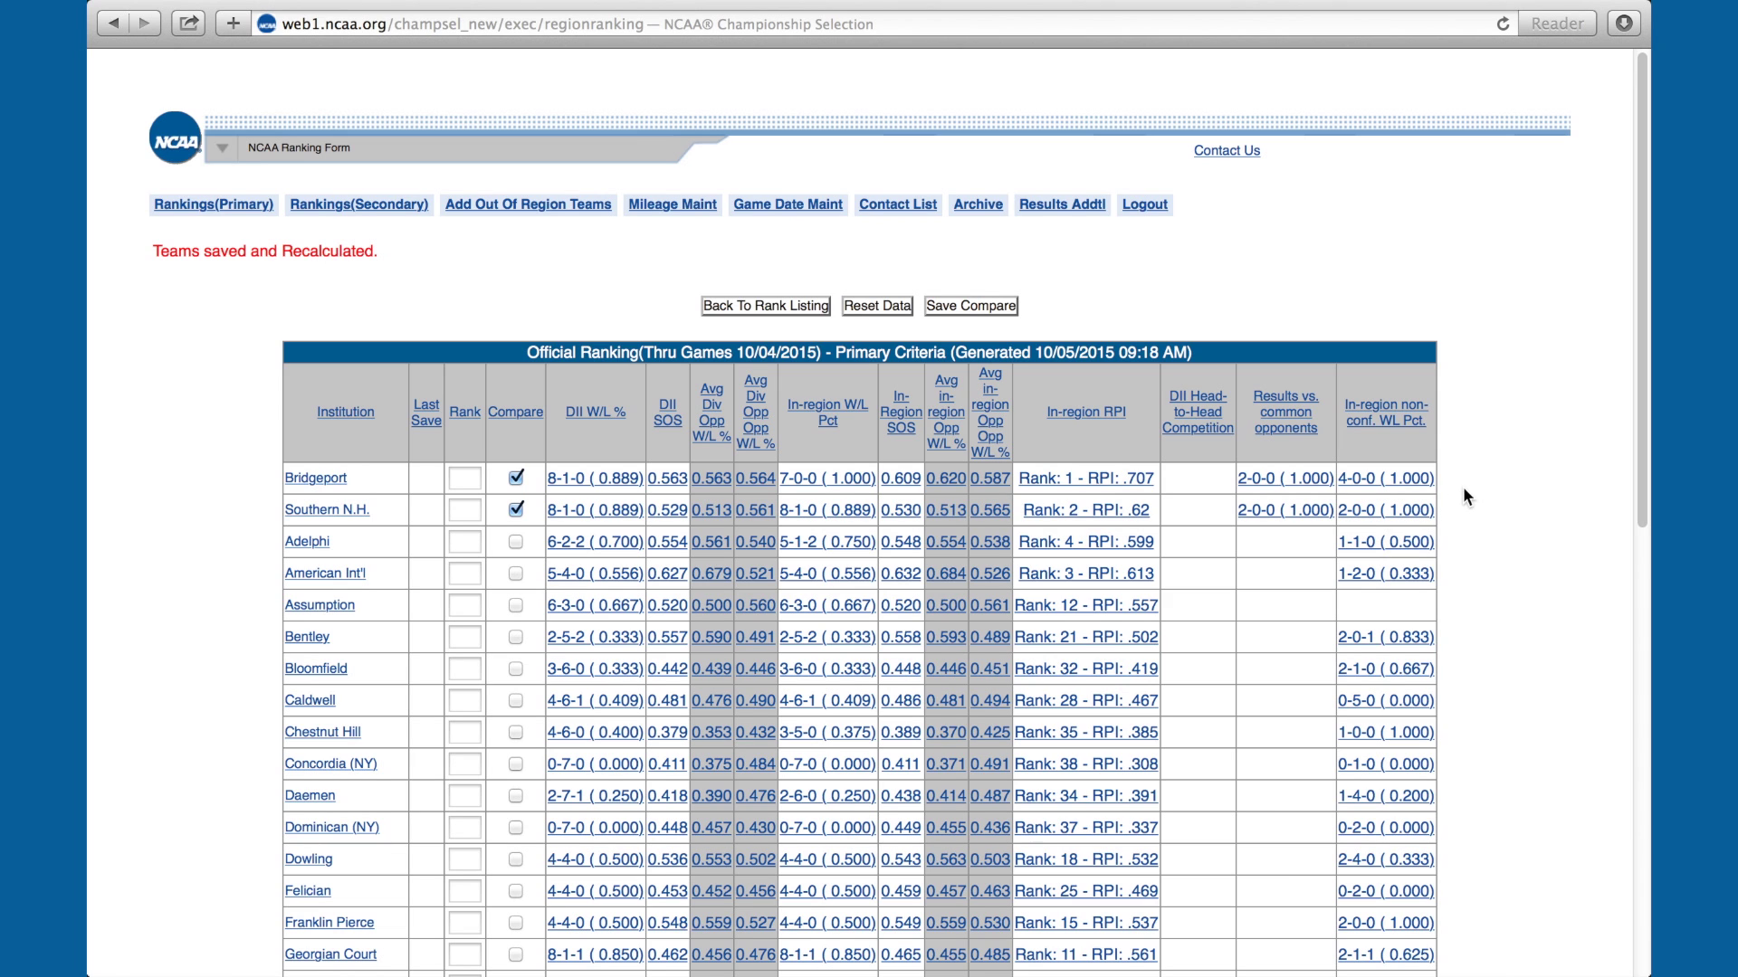
Reset the comparison, then view Adelphi's in-region RPI team sheet and close it.
{"action": "left_click", "coordinate": [886, 306]}
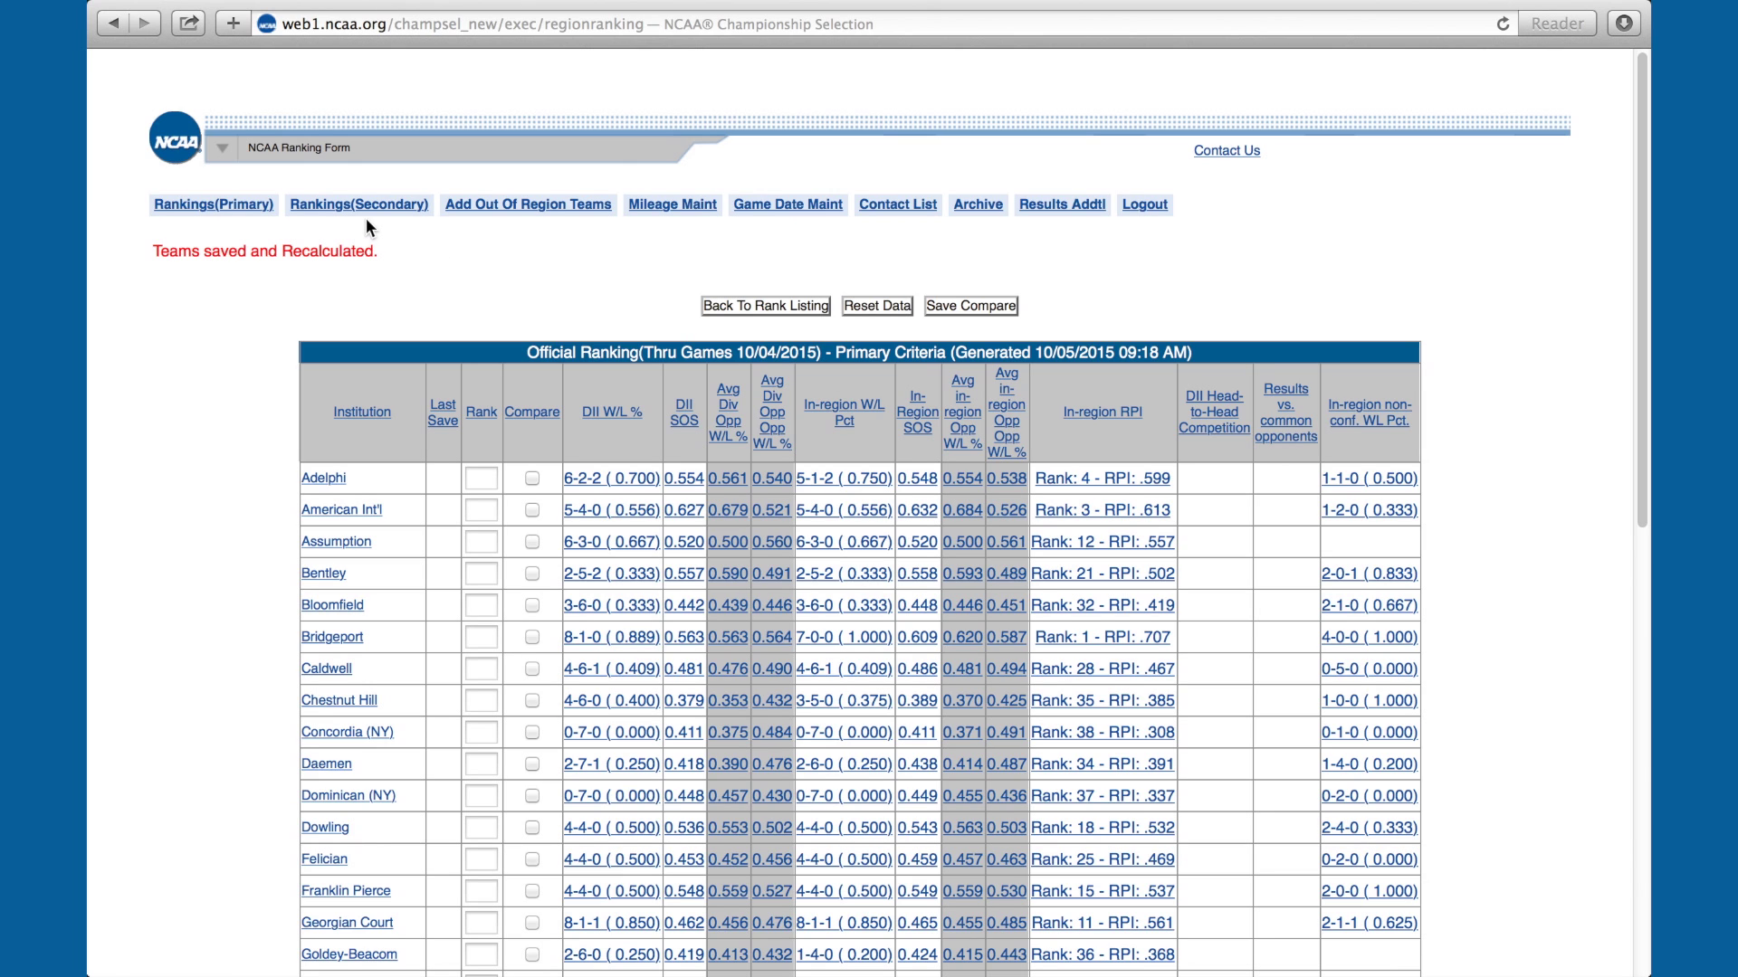
{"action": "left_click", "coordinate": [1130, 480]}
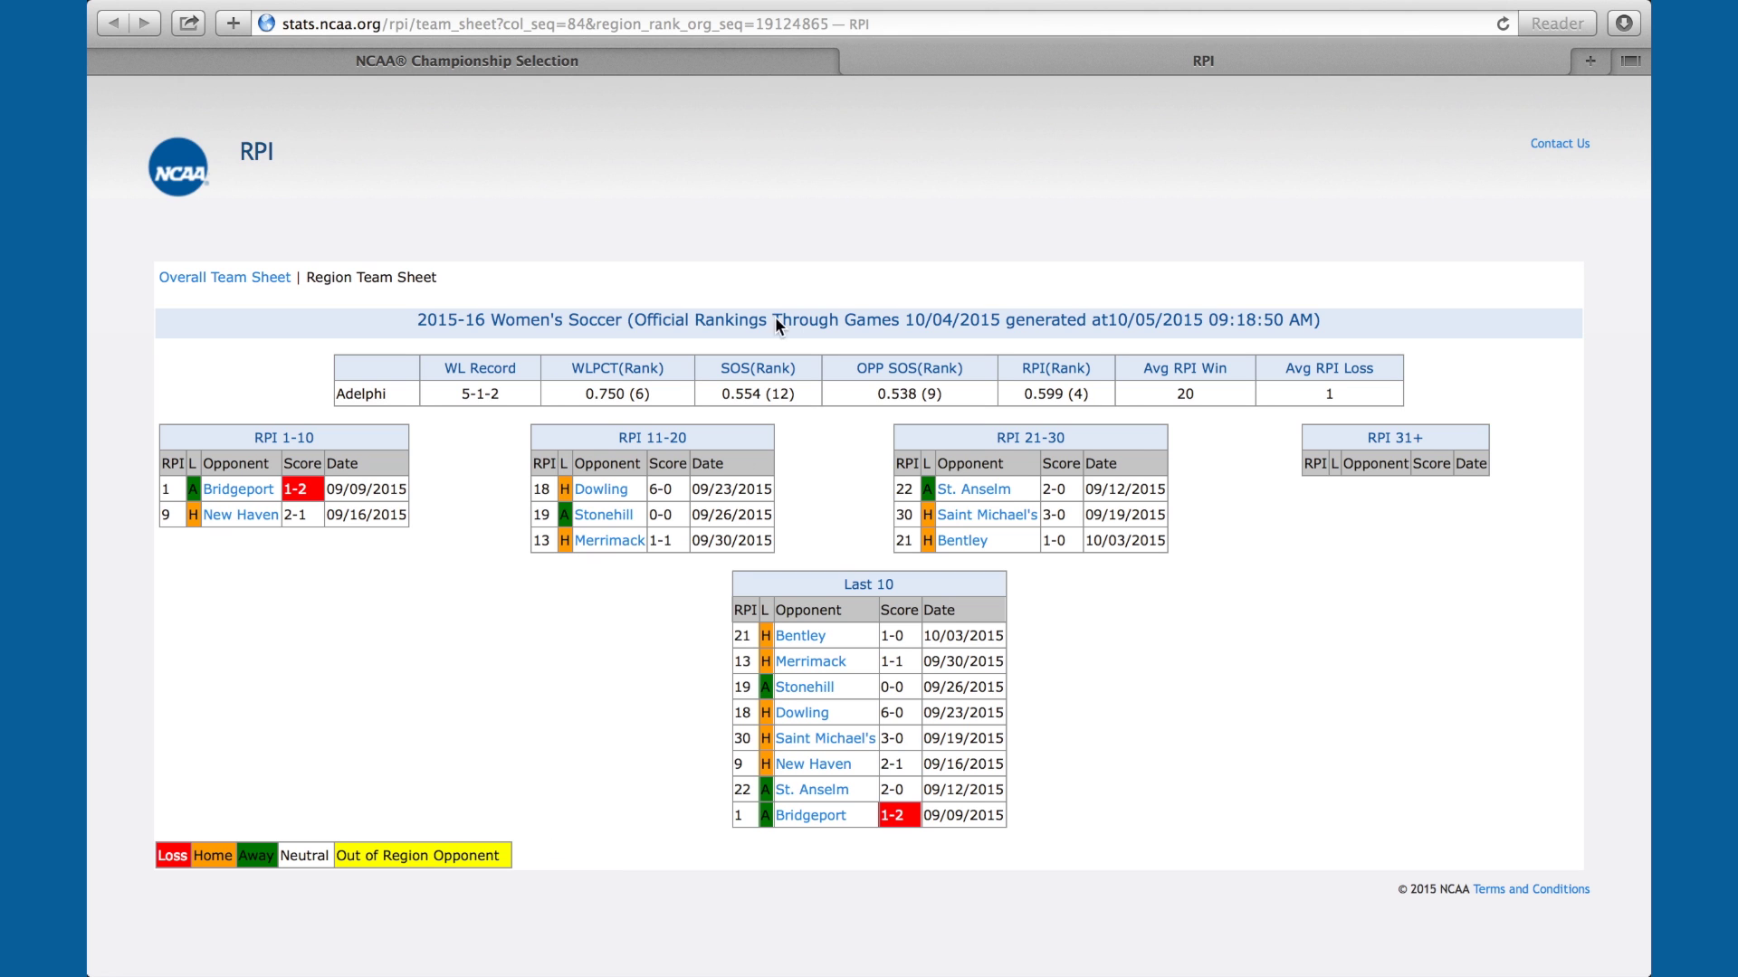
{"action": "left_click", "coordinate": [850, 63]}
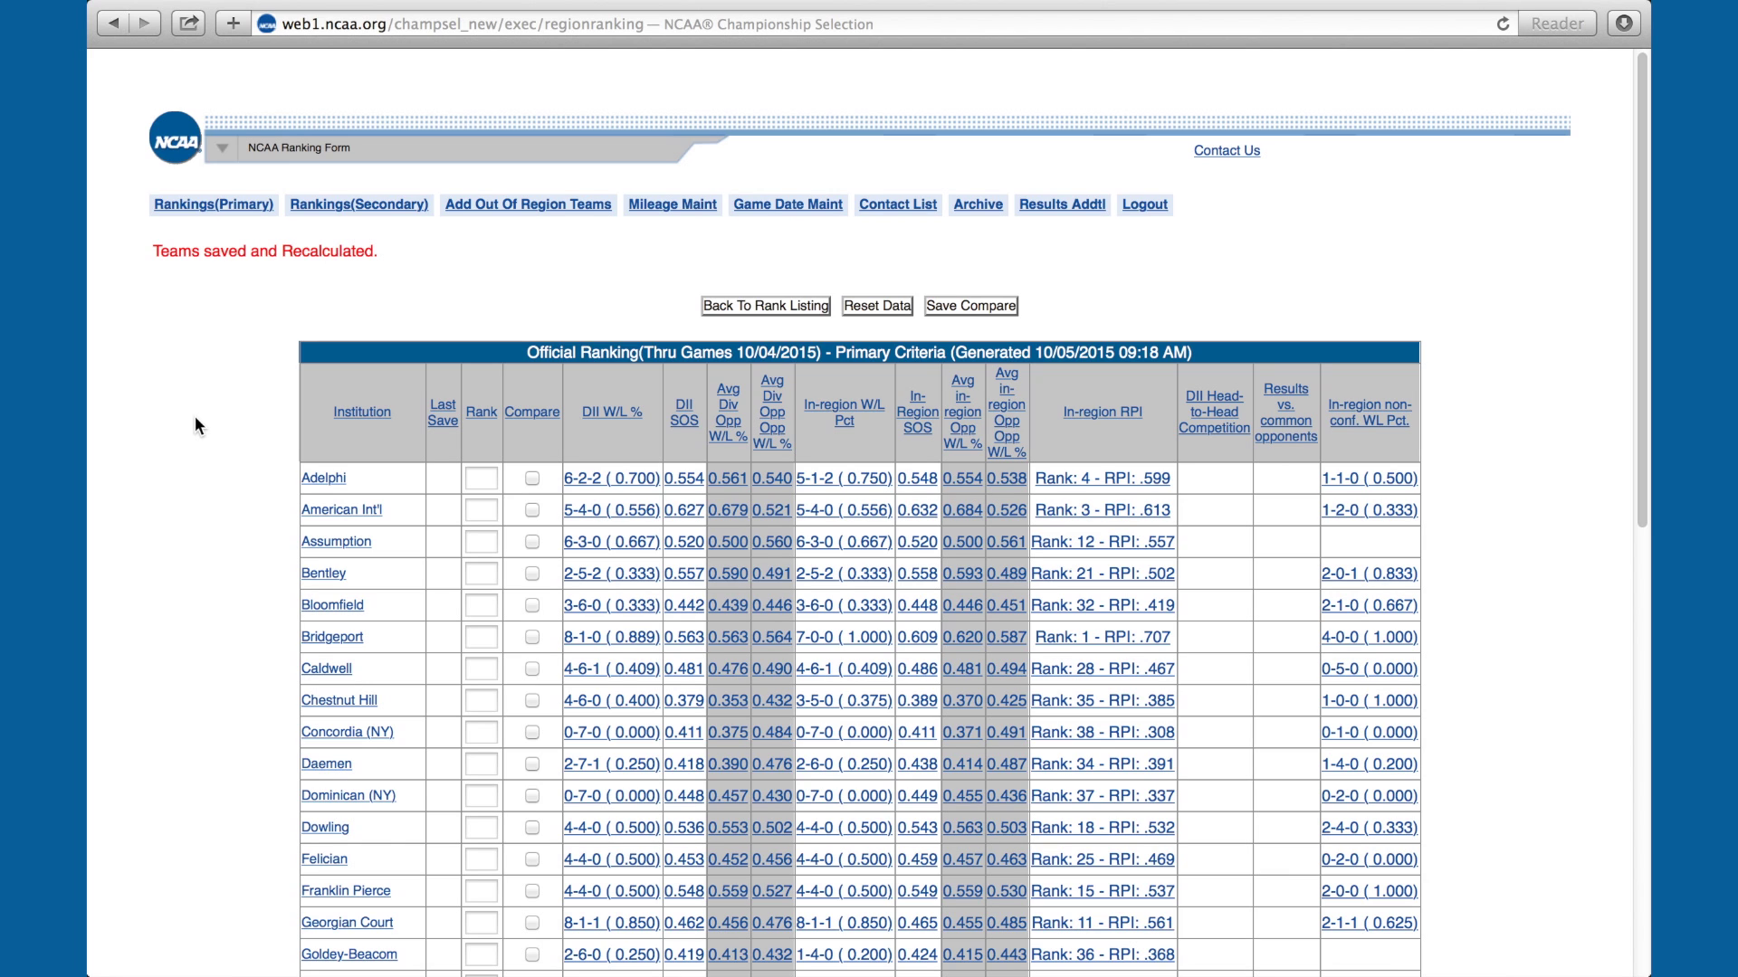
Log out of the region rankings site.
{"action": "left_click", "coordinate": [1150, 208]}
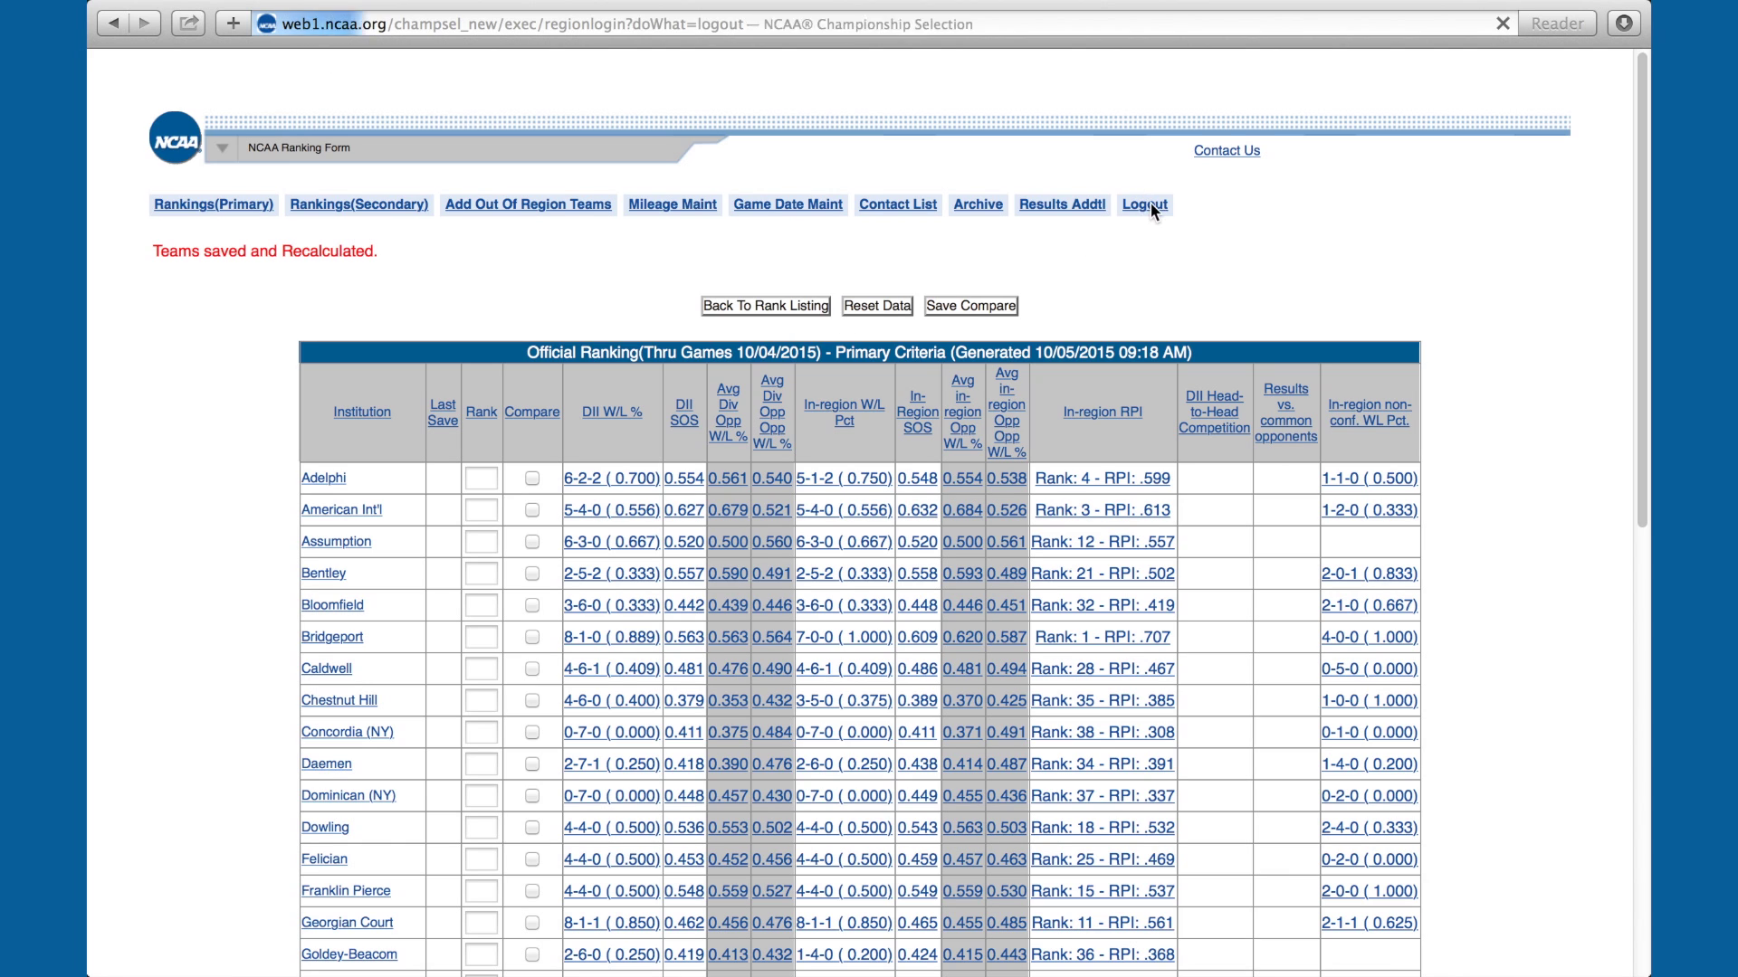